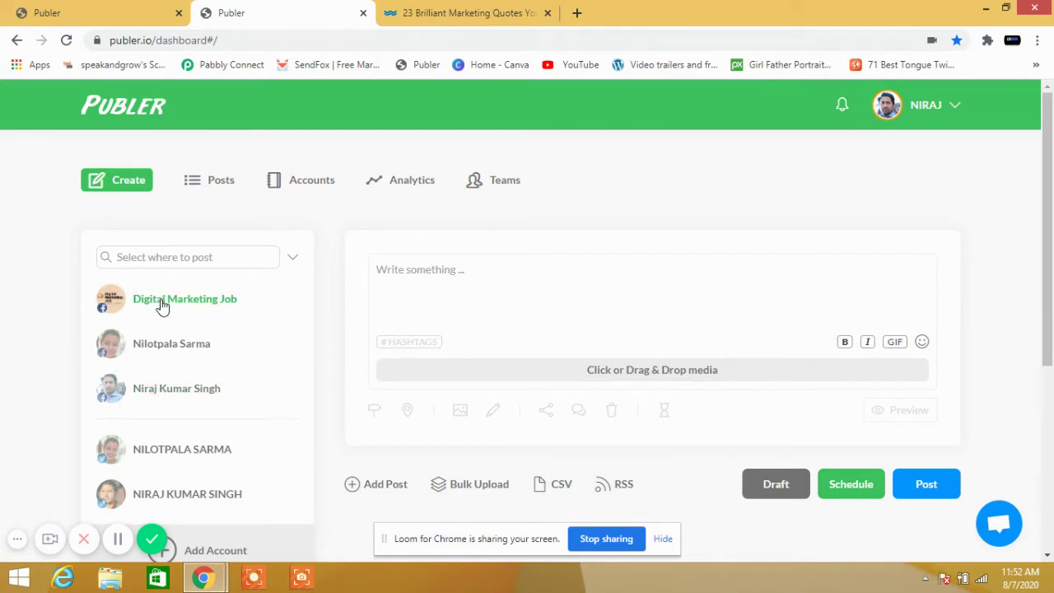
Target the Digital Marketing Job page and one Facebook profile, and paste the 'You can't sell anything…' quote
click(155, 319)
click(153, 347)
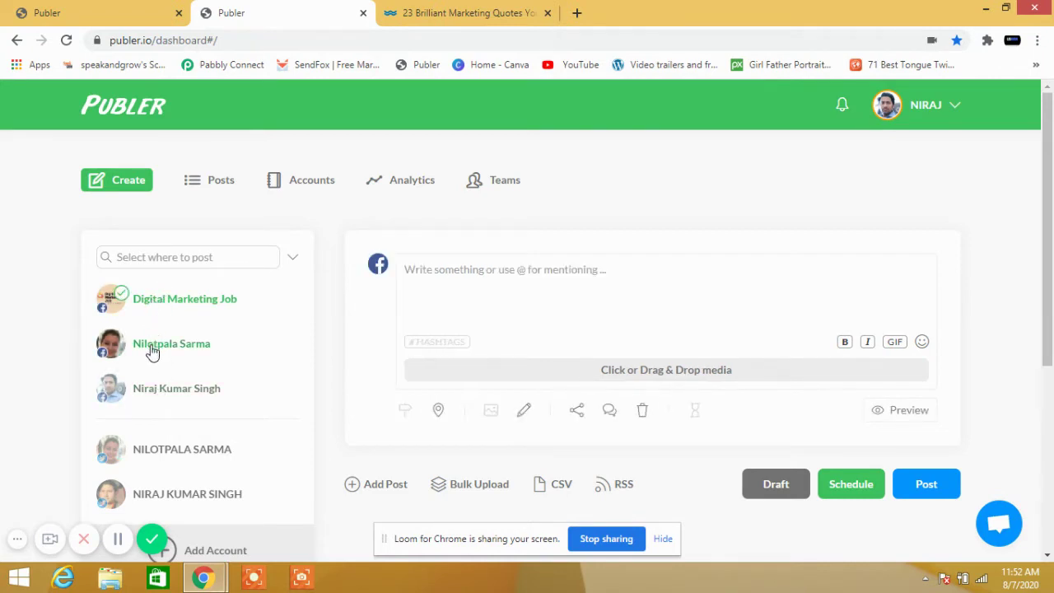
click(148, 401)
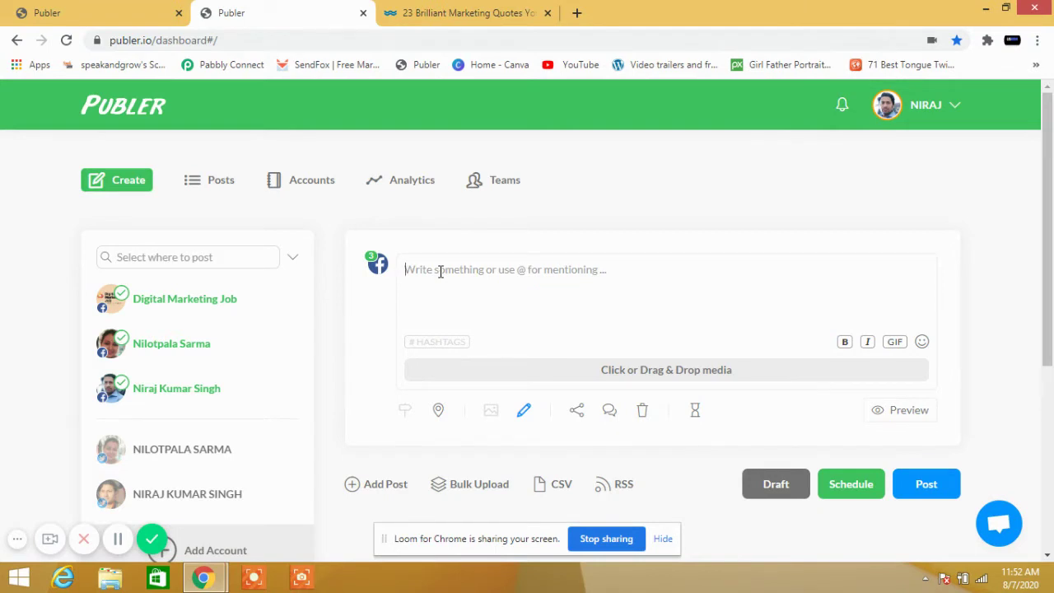
text("You can’t sell anything if you can’t tell anything." Beth Comstock)
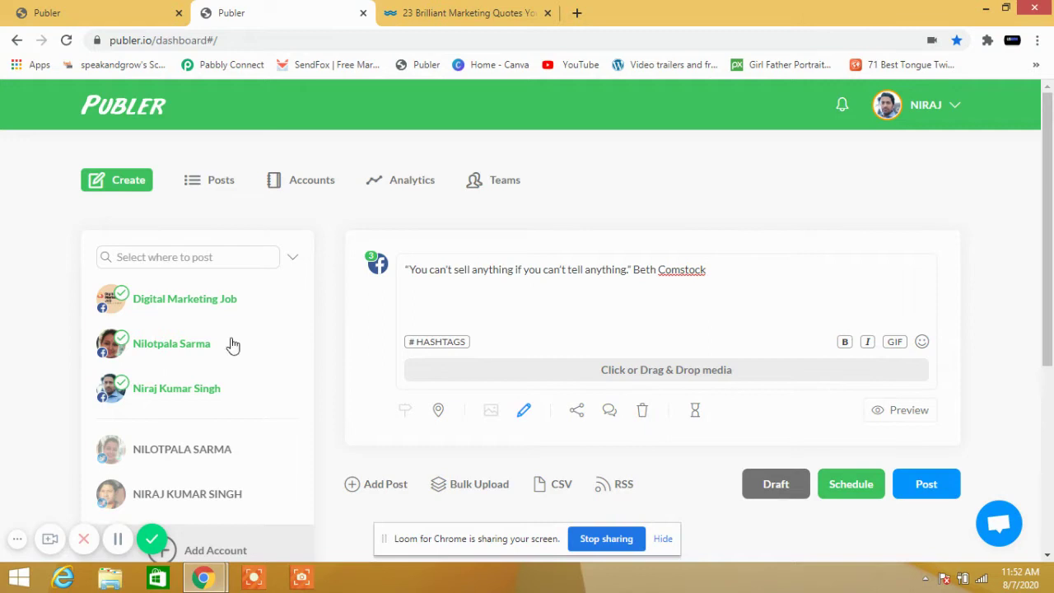
click(181, 350)
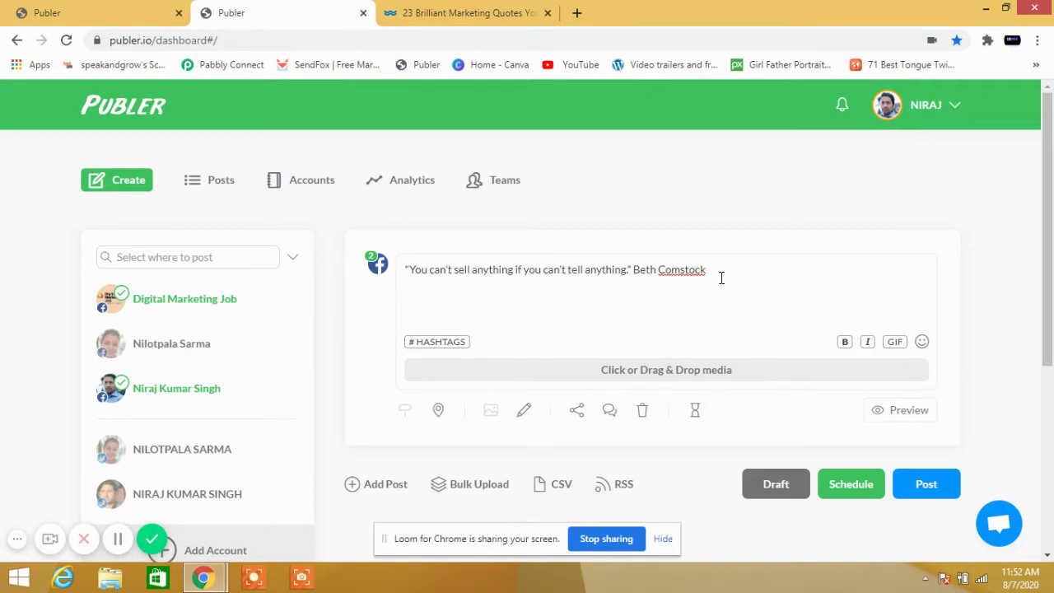
Add the suggested hashtags #sell, #bethcomstock and #sellanything below the quote
click(427, 349)
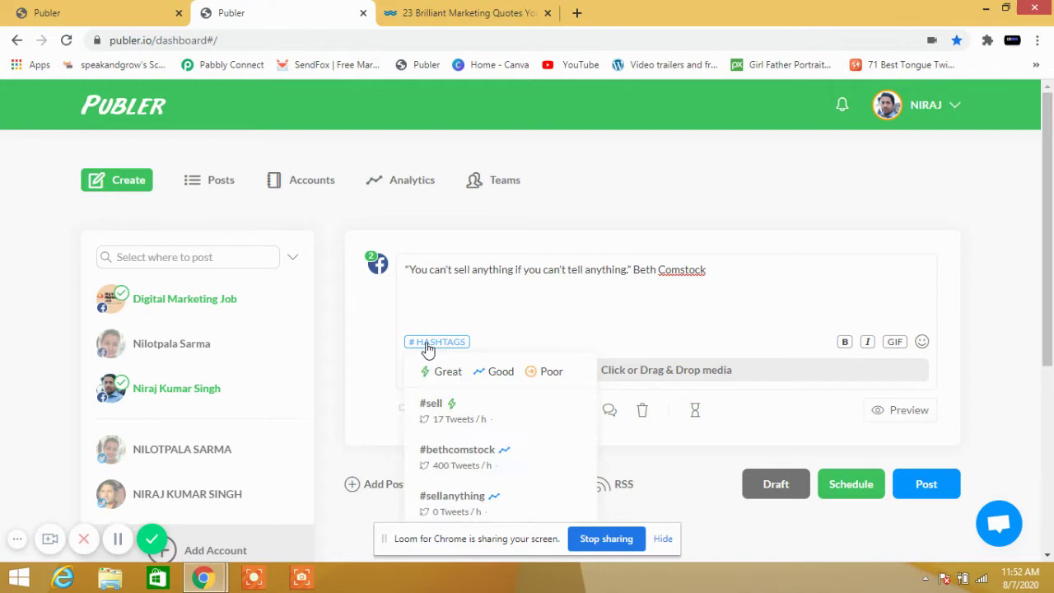
click(453, 412)
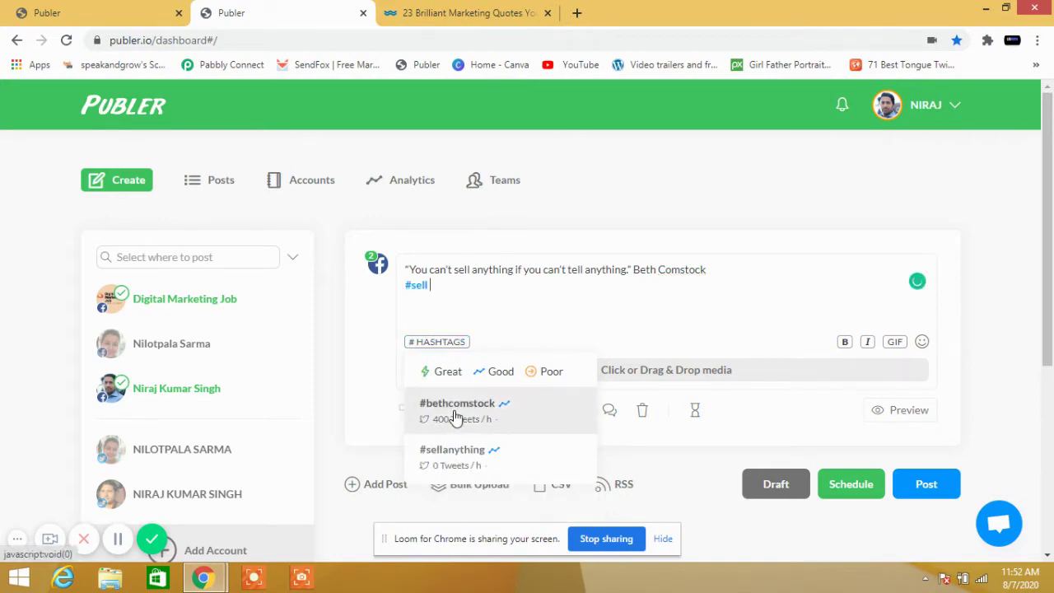
click(457, 412)
click(453, 413)
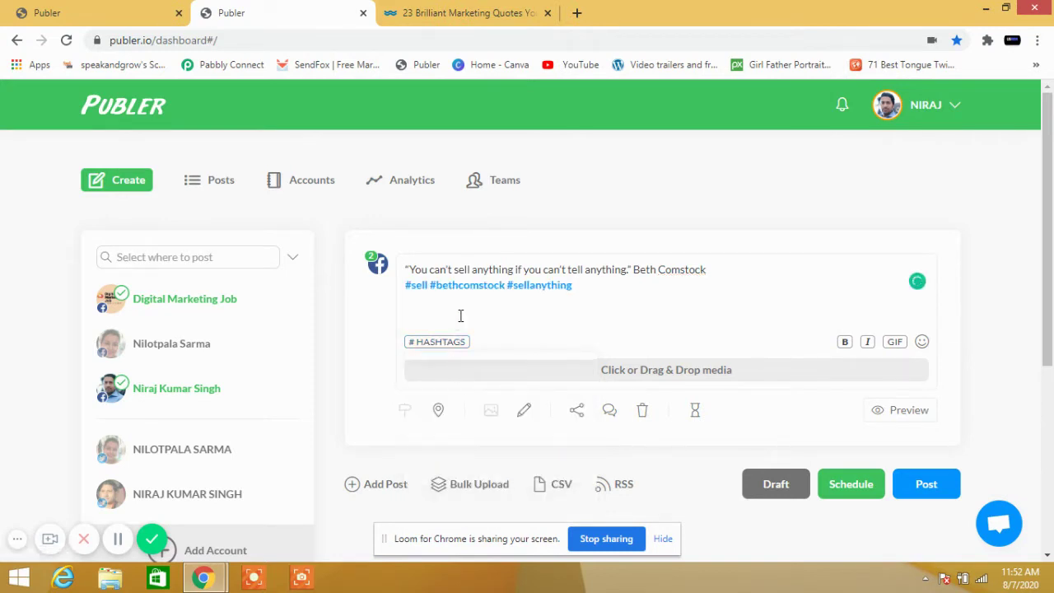
scroll(606, 327, down, 1)
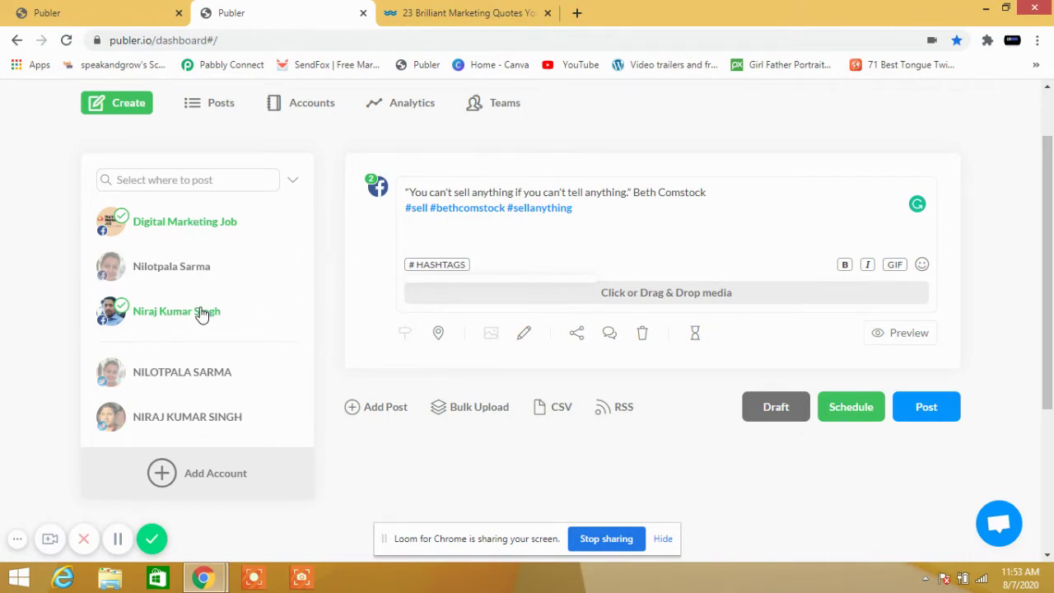
Add the Twitter account and schedule the post for Sunday, Aug 23, 2020 at 11:28 AM
click(169, 421)
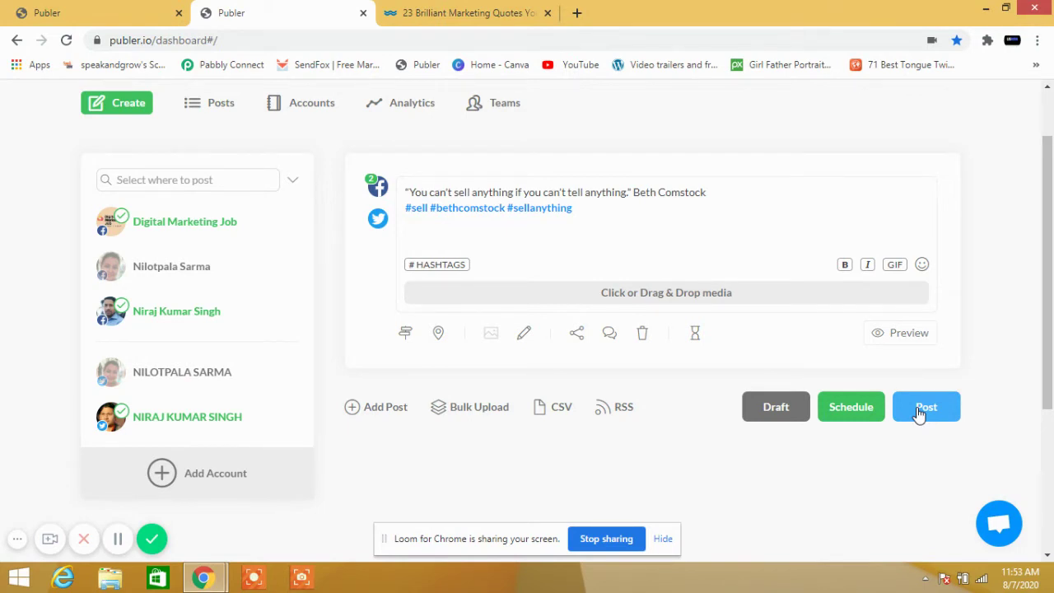
click(852, 412)
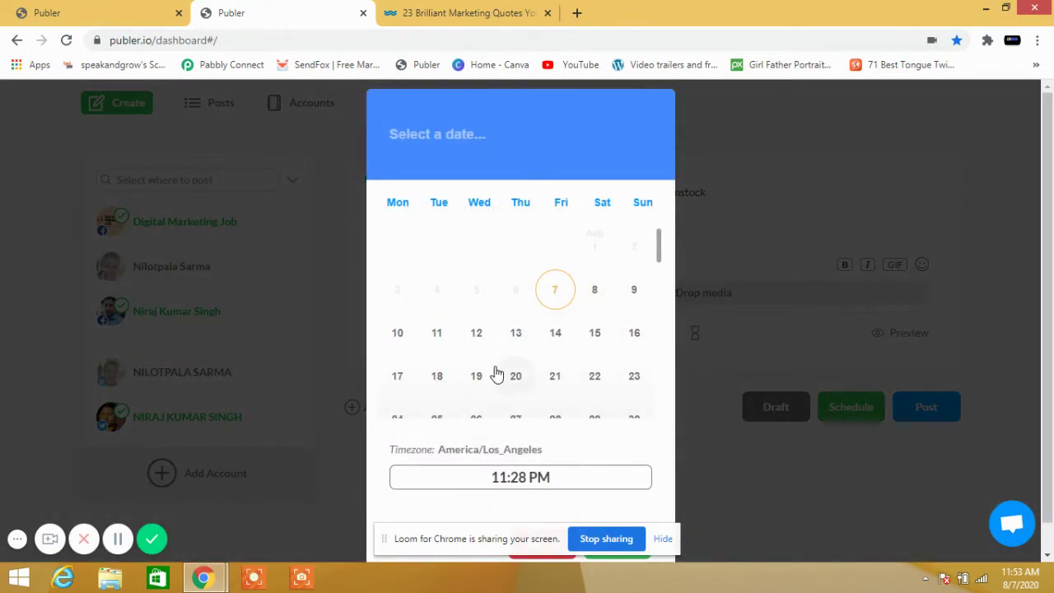
click(641, 385)
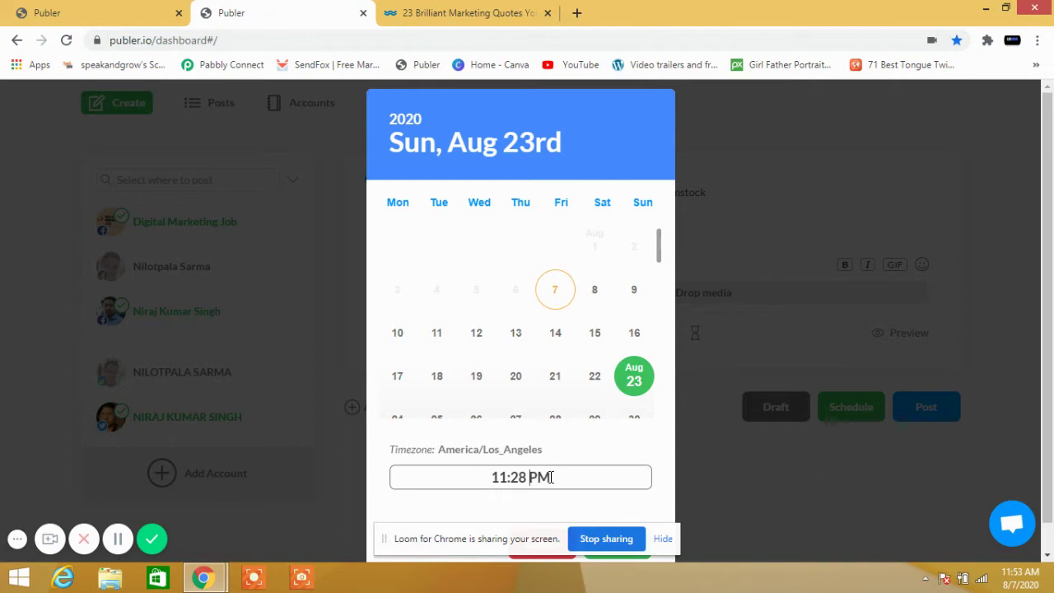
text(A)
scroll(598, 437, down, 1)
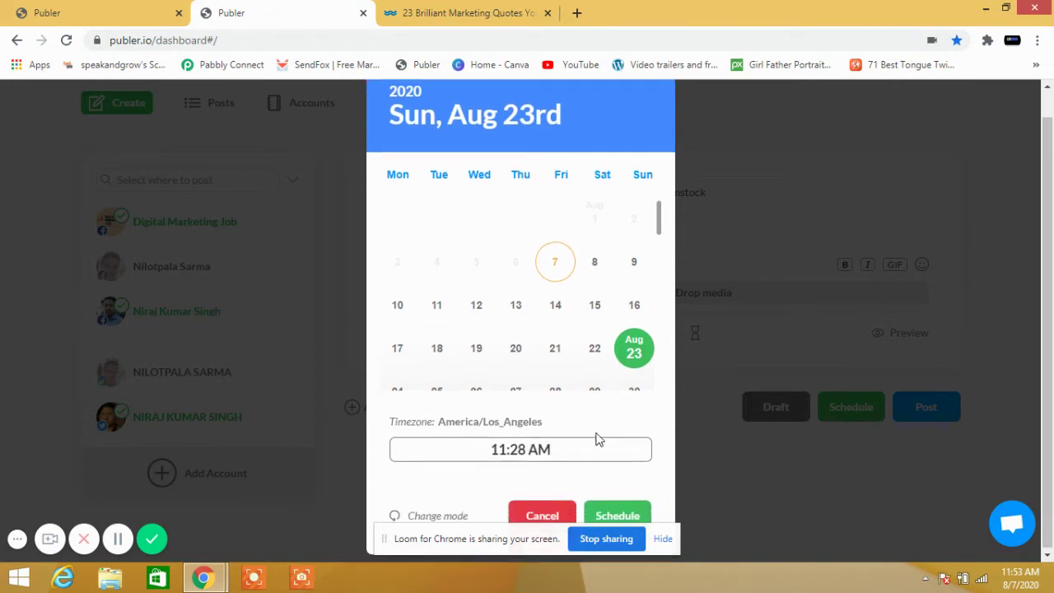
click(613, 515)
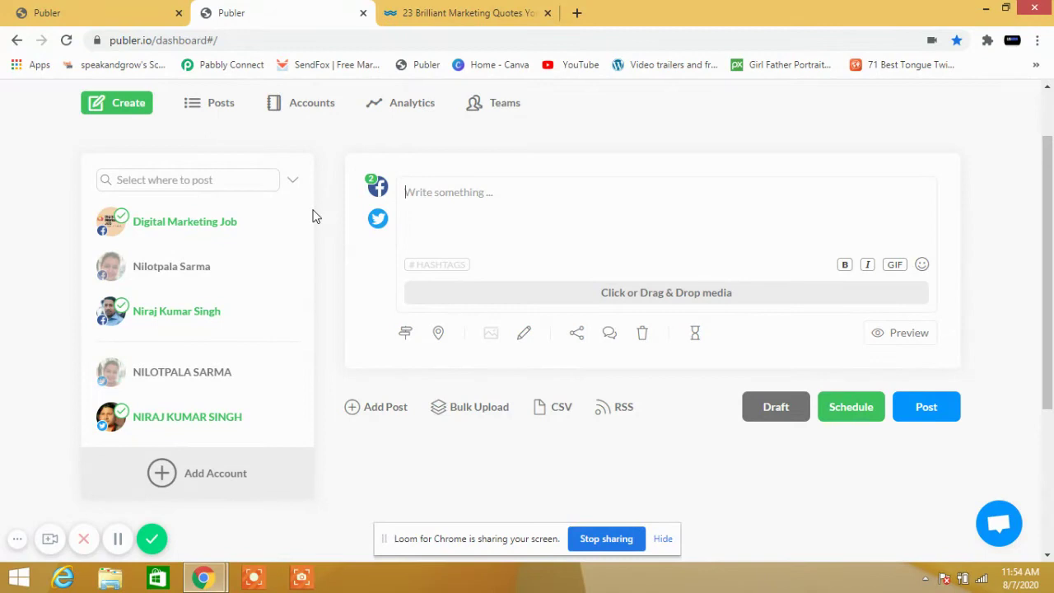
Paste the marketing quote into the empty new post
mouse_move(390, 216)
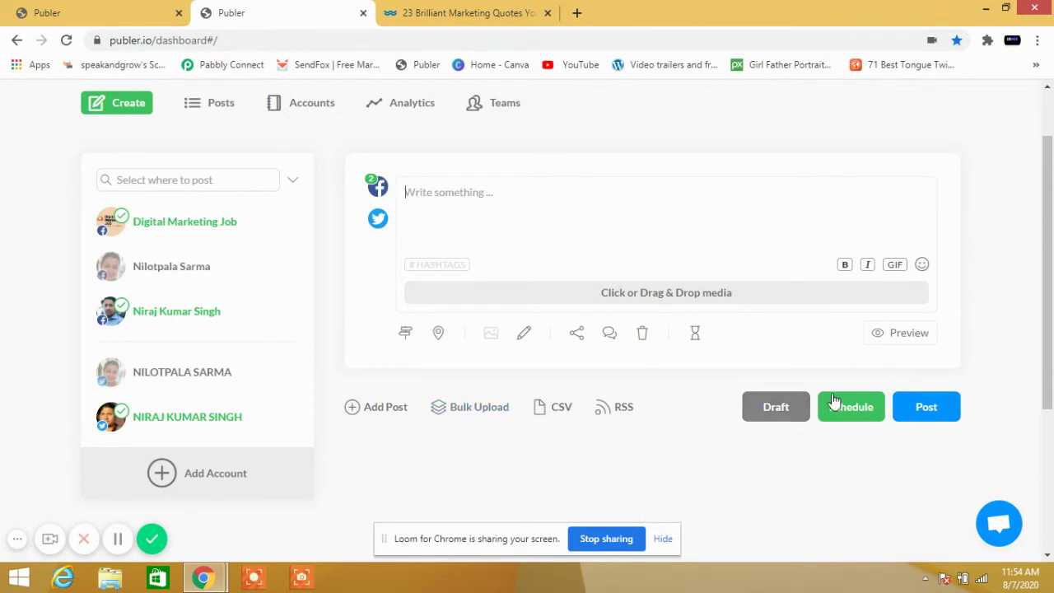
click(492, 196)
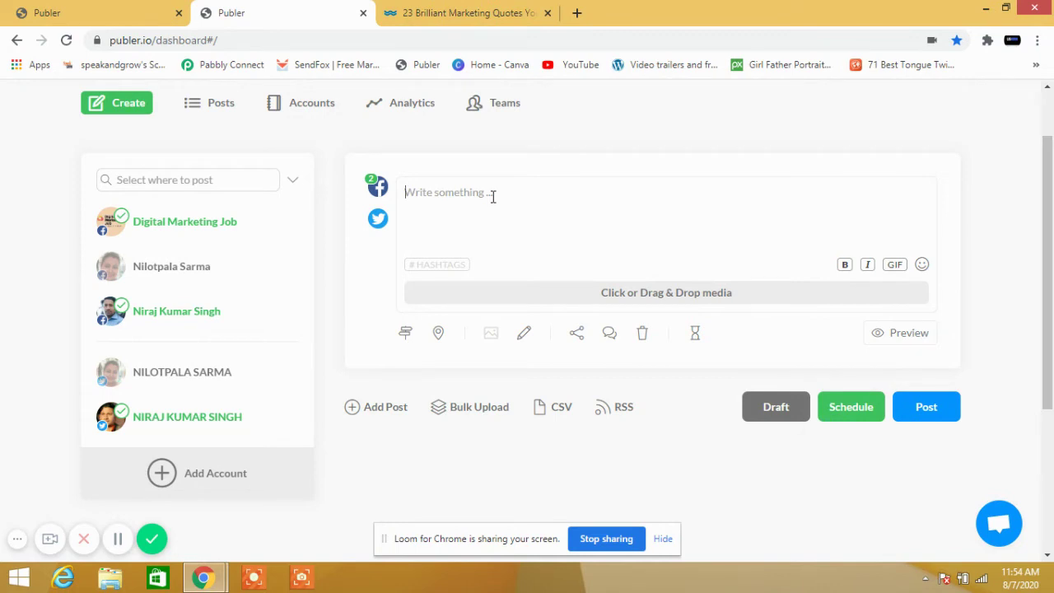
text("You can't sell anything if you can't tell anything." Beth Comstock)
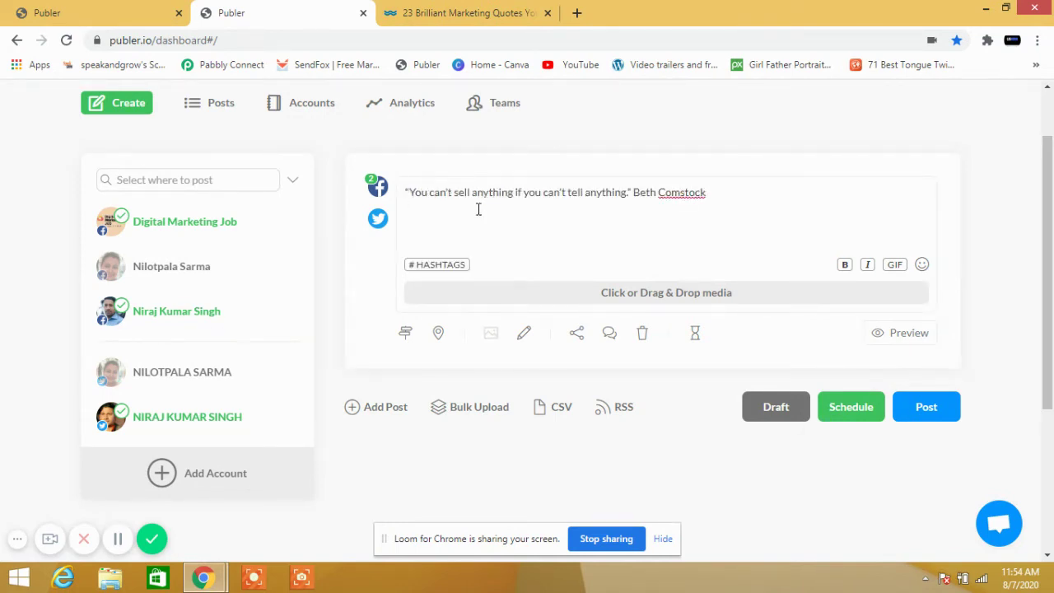
Add #sell, #bethcomstock and #sellanything from the suggestions, then select the quote line
click(442, 272)
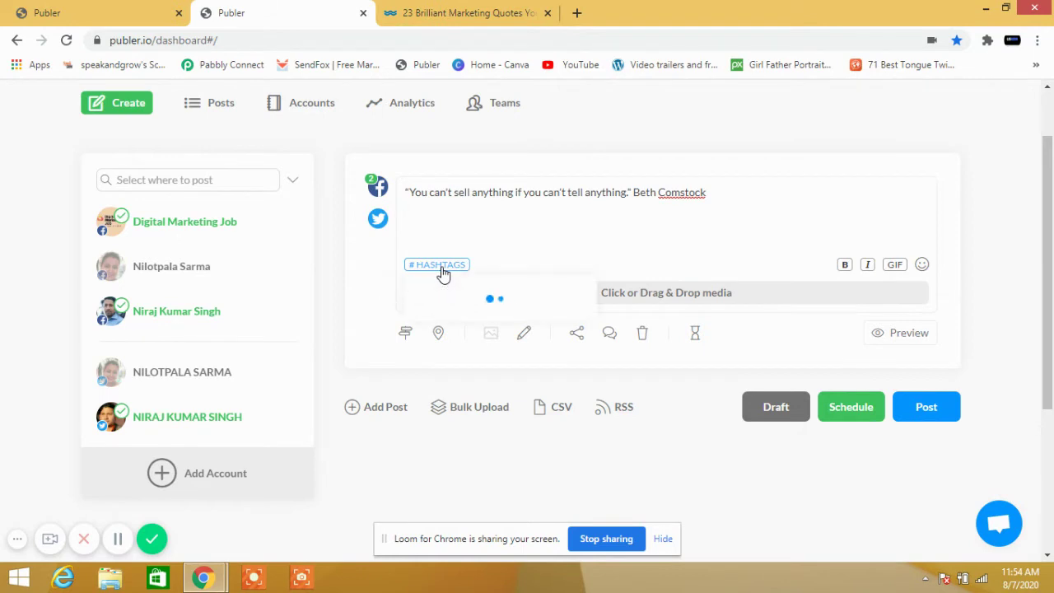
click(444, 339)
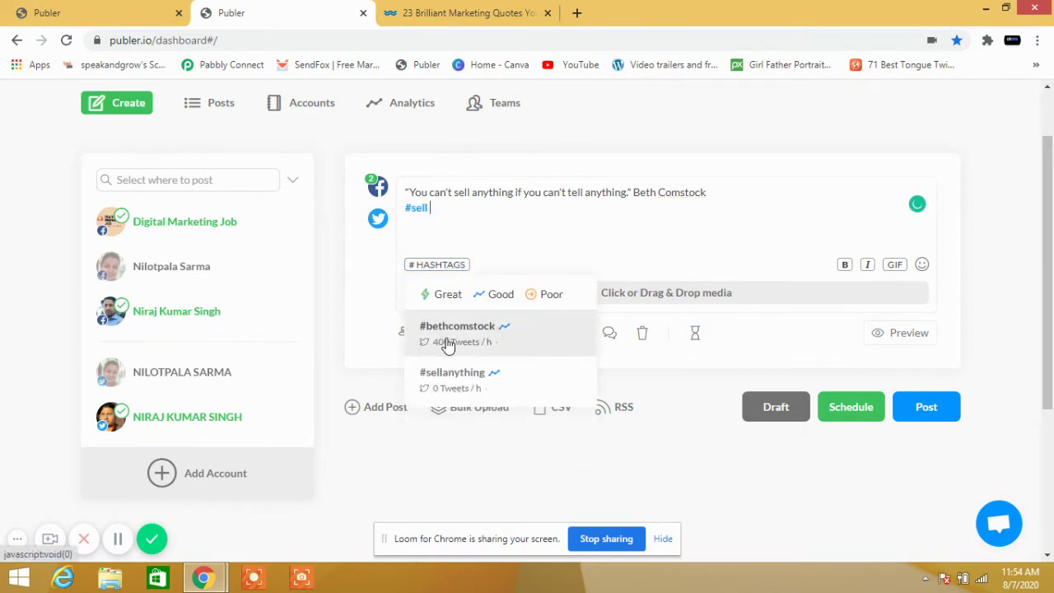
click(447, 344)
click(458, 352)
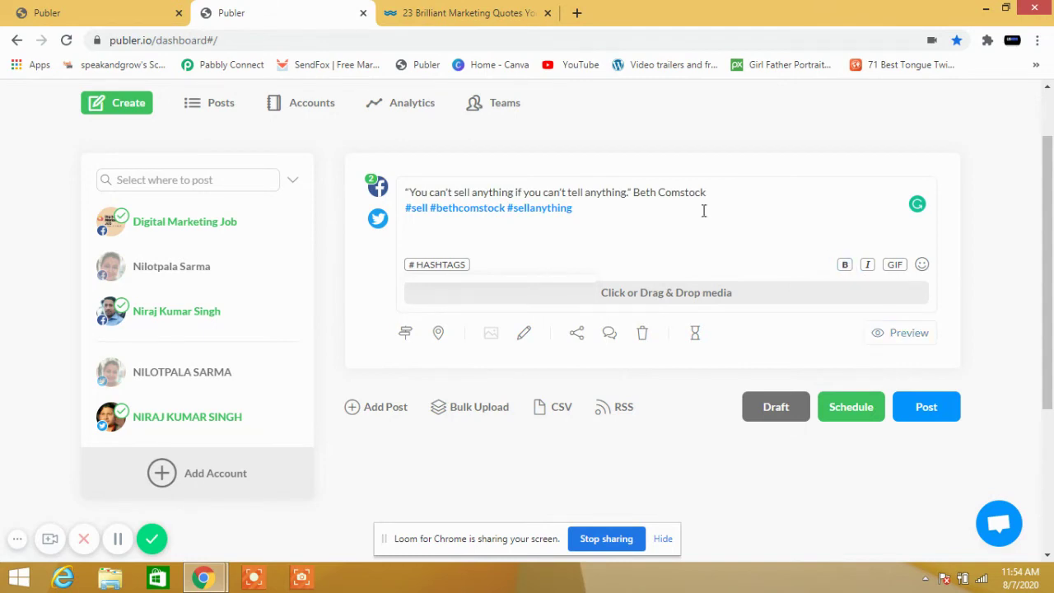
drag(717, 195, 401, 190)
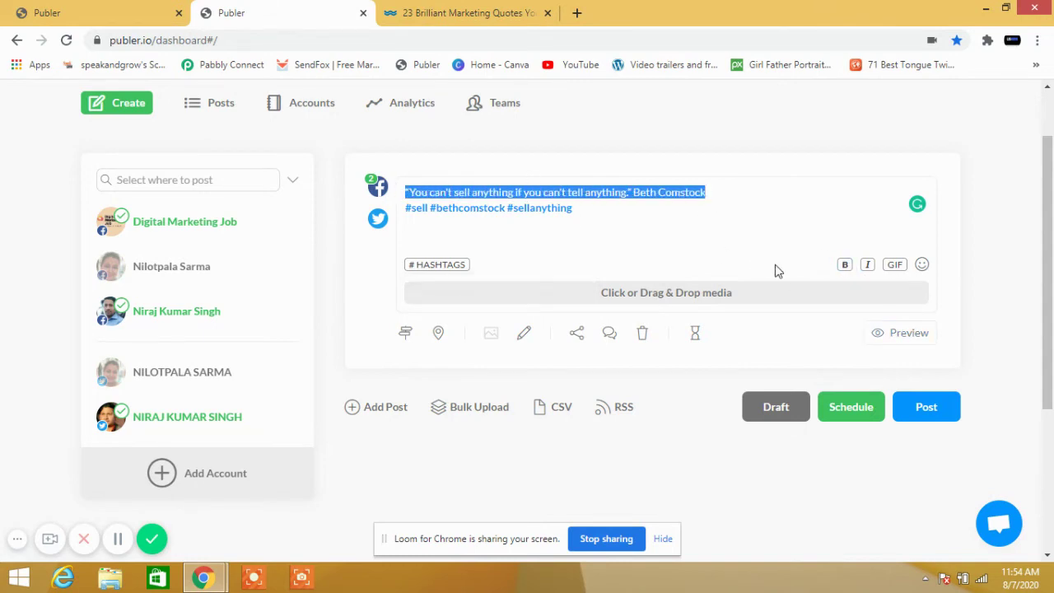
Bold the quote line and preview the post in mobile and desktop views, including Twitter
click(845, 265)
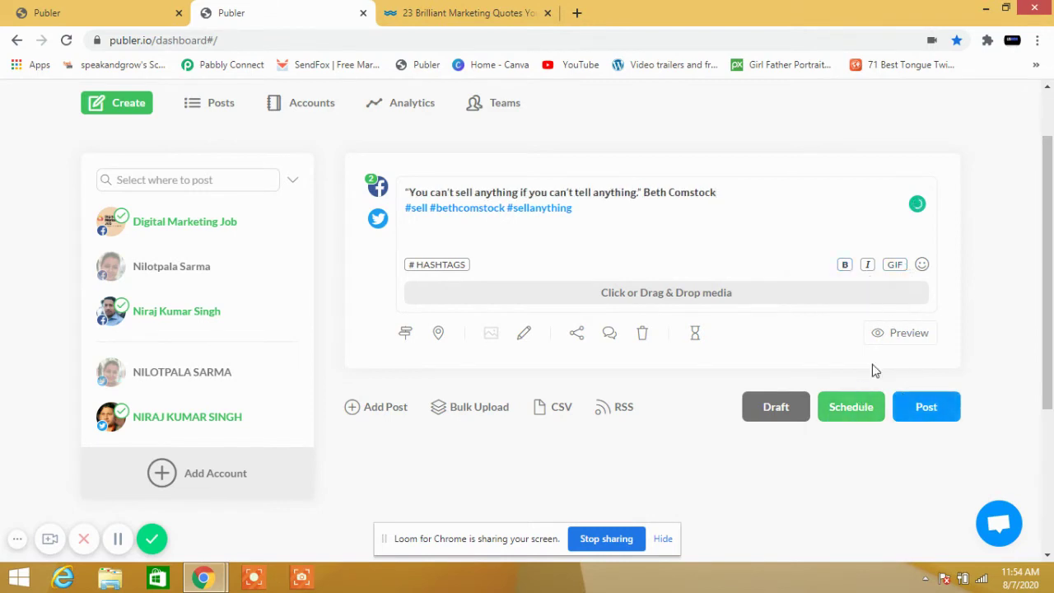
click(900, 336)
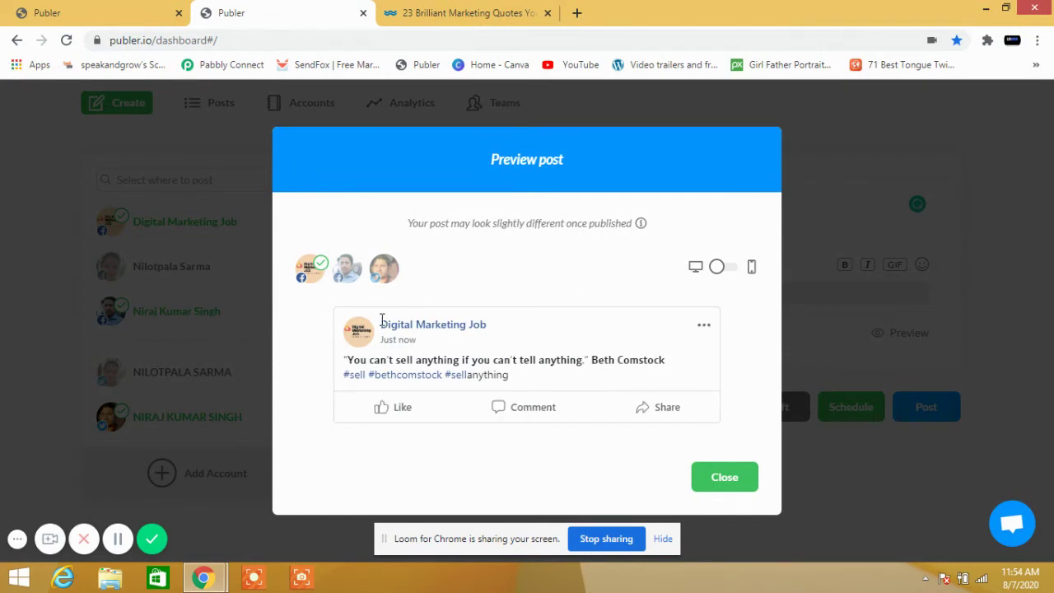
click(718, 267)
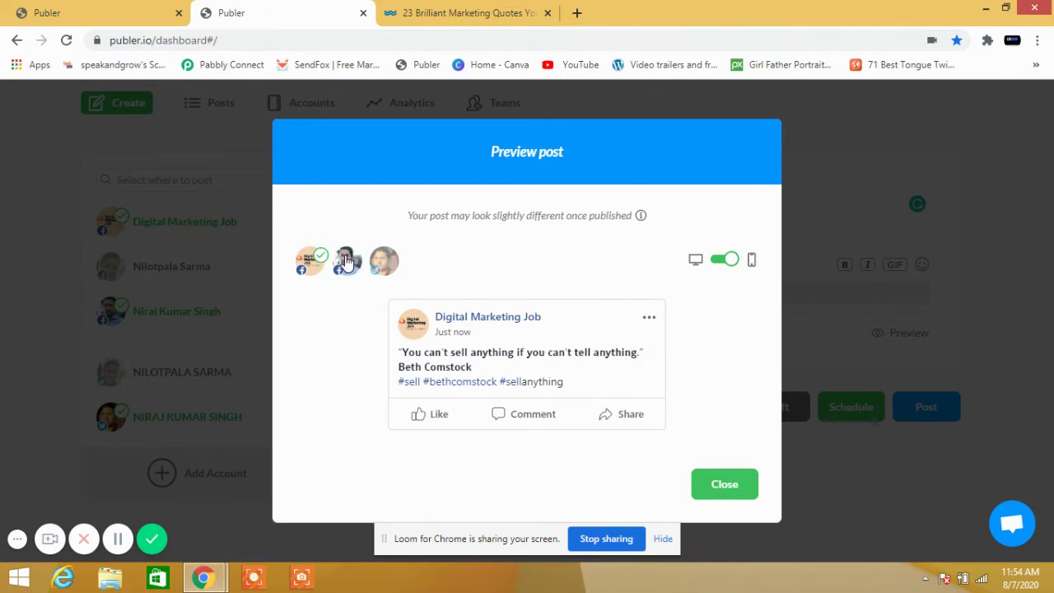
click(381, 260)
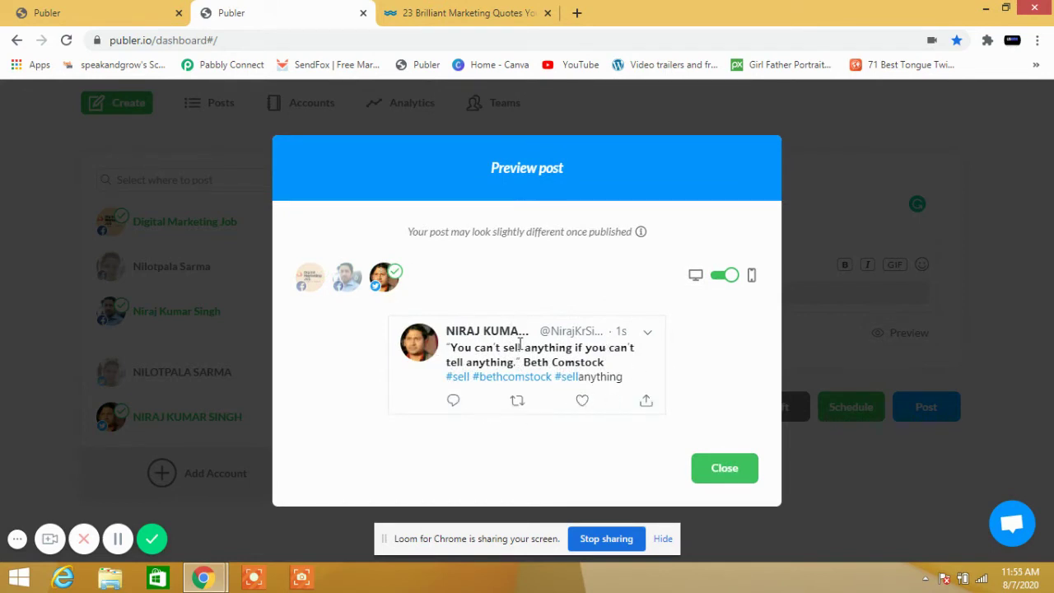
click(696, 277)
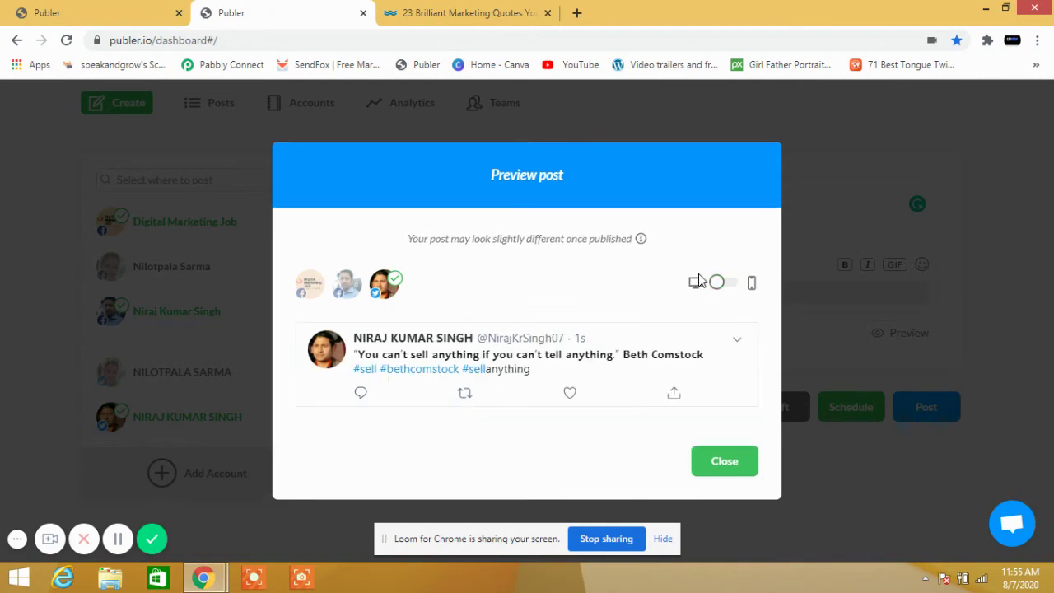
click(720, 463)
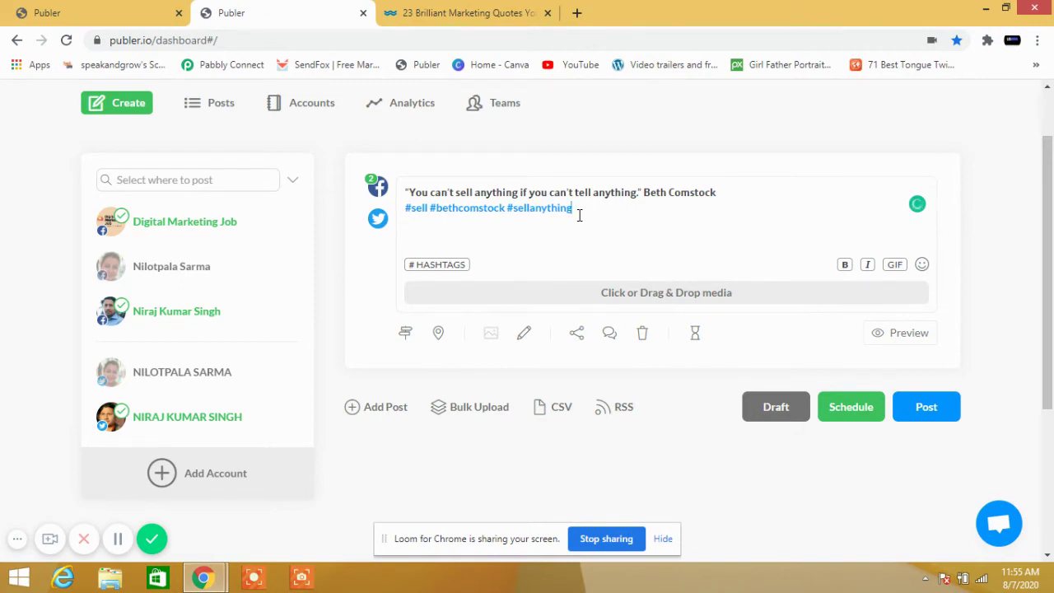
Undo the last edit, then scroll Analytics past Followers, Post Reach and Link Clicks to the posts chart
key(ctrl+z)
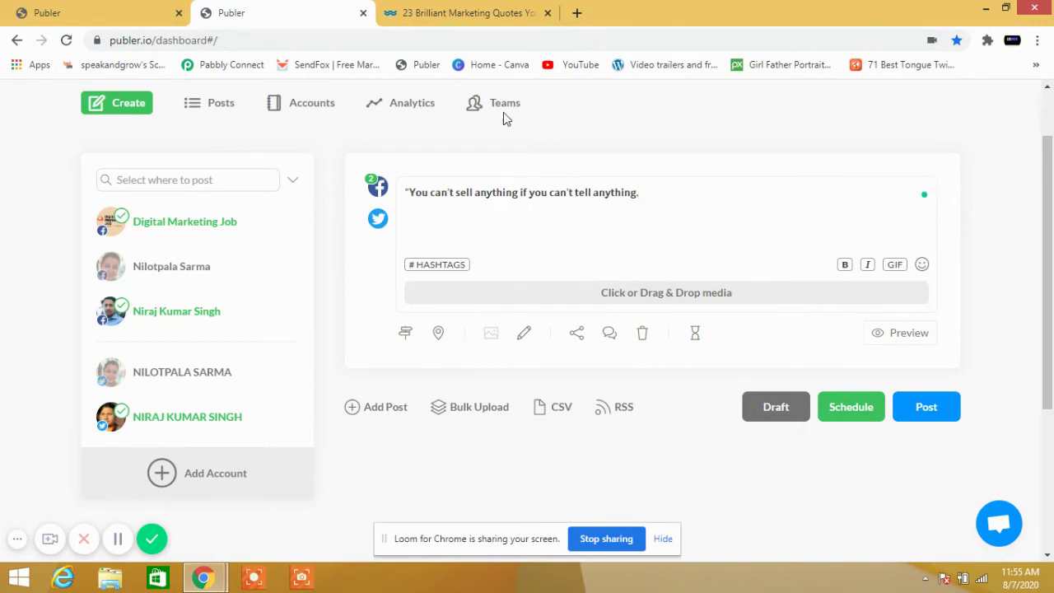
click(411, 104)
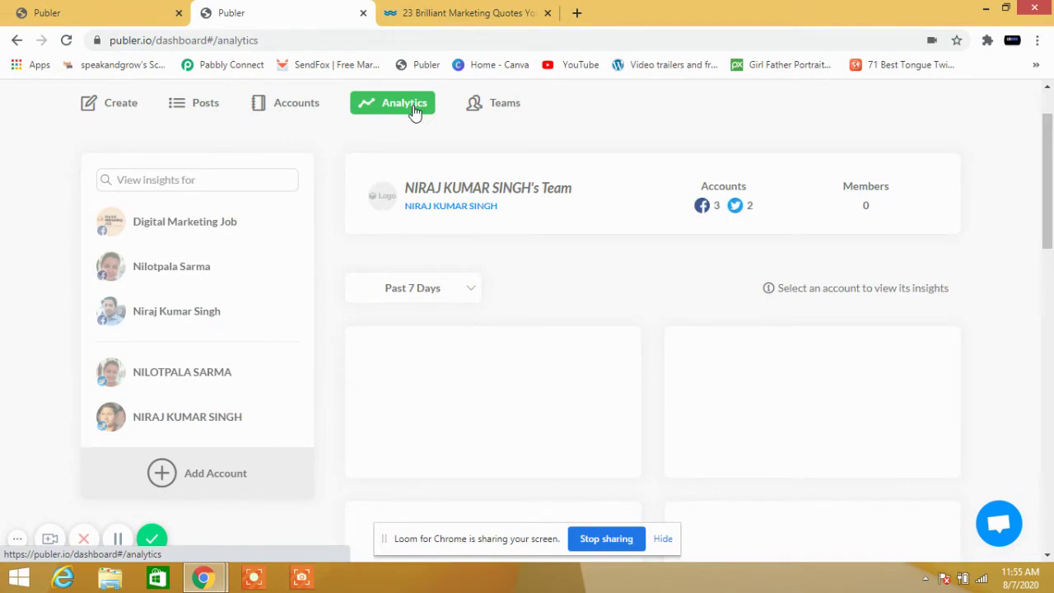
scroll(527, 206, down, 2)
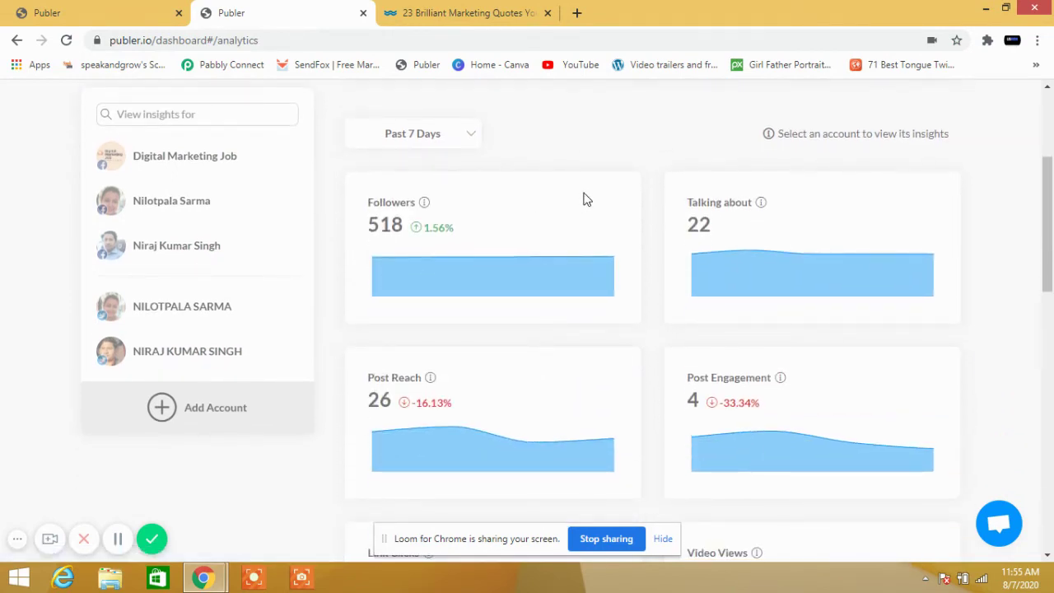
scroll(587, 186, down, 1)
scroll(589, 186, up, 4)
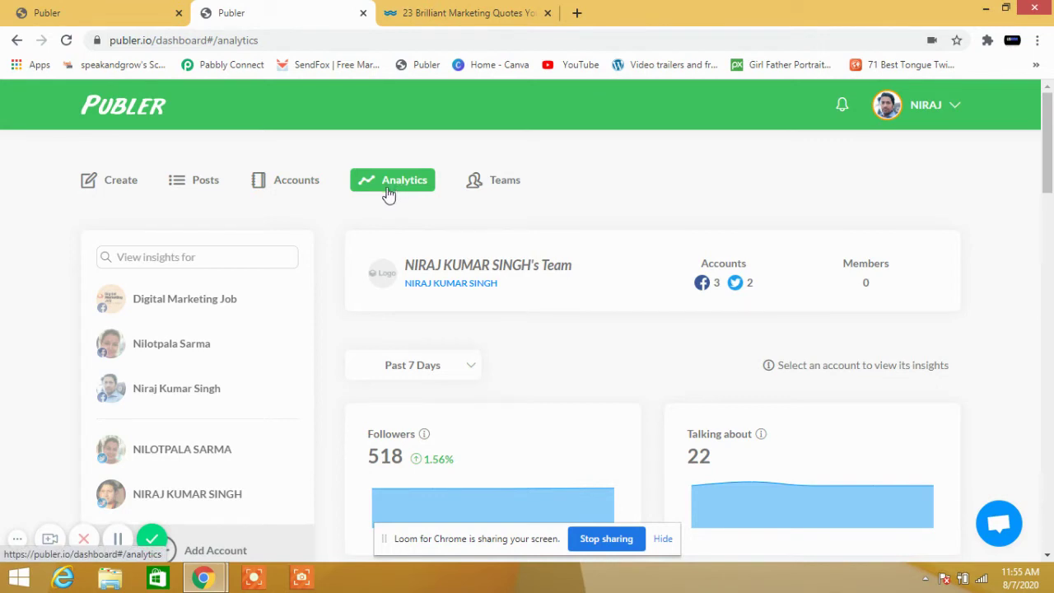
scroll(436, 224, down, 1)
scroll(444, 224, down, 2)
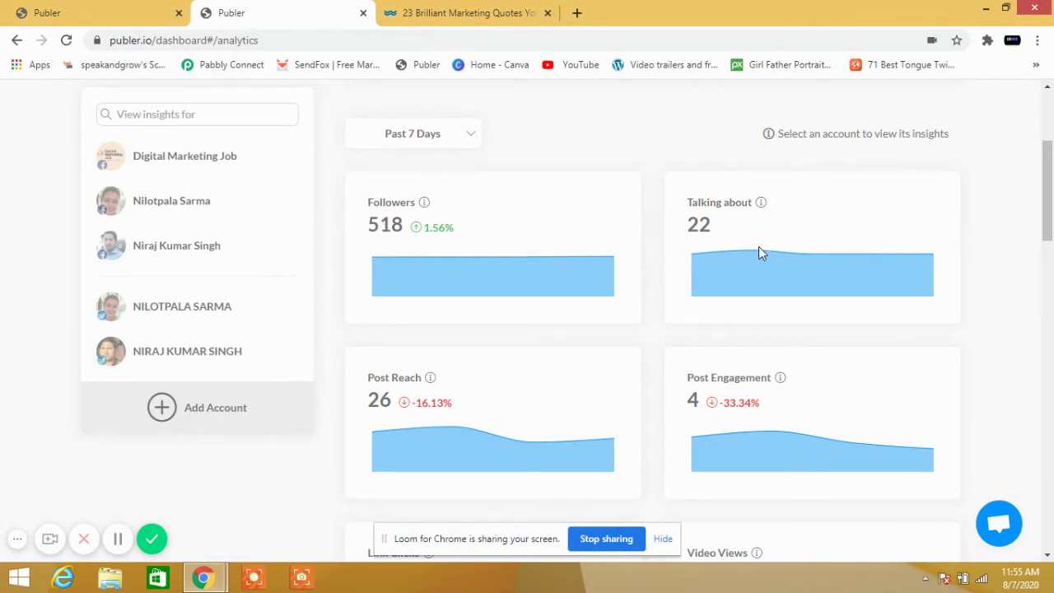
scroll(724, 251, down, 1)
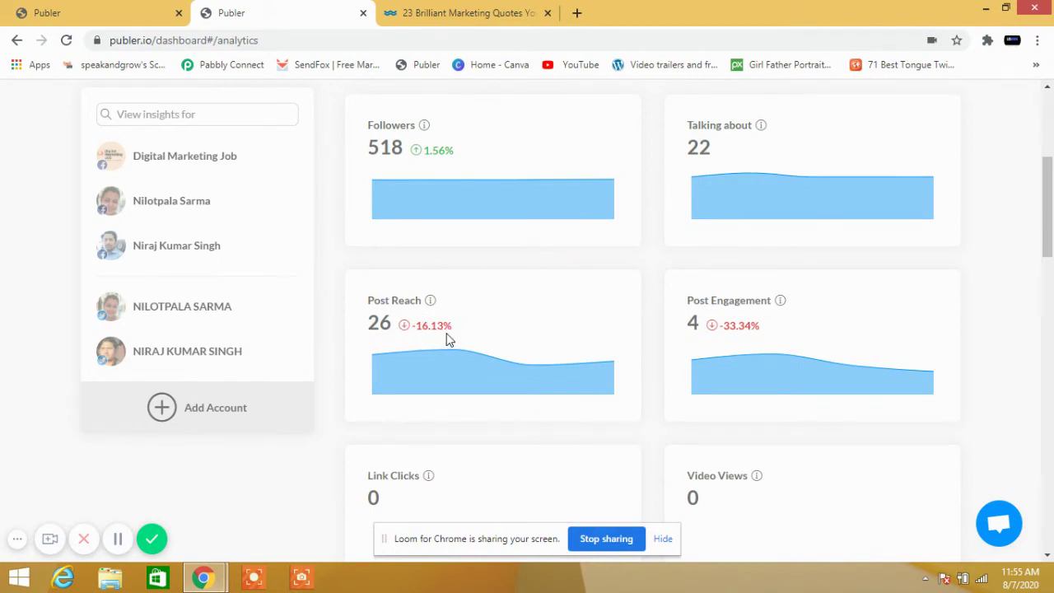
scroll(461, 322, down, 6)
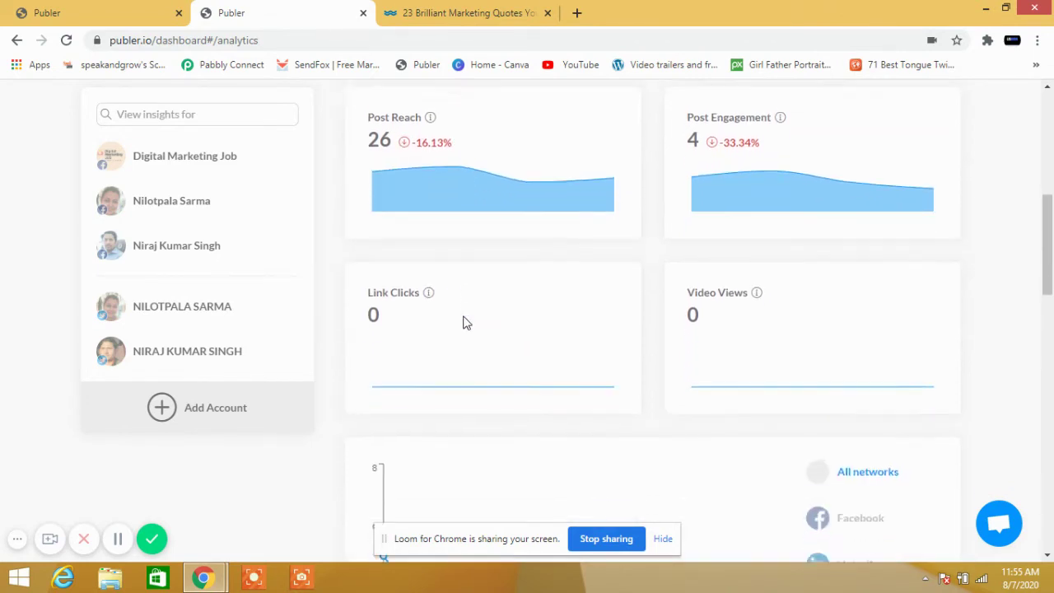
scroll(491, 305, down, 1)
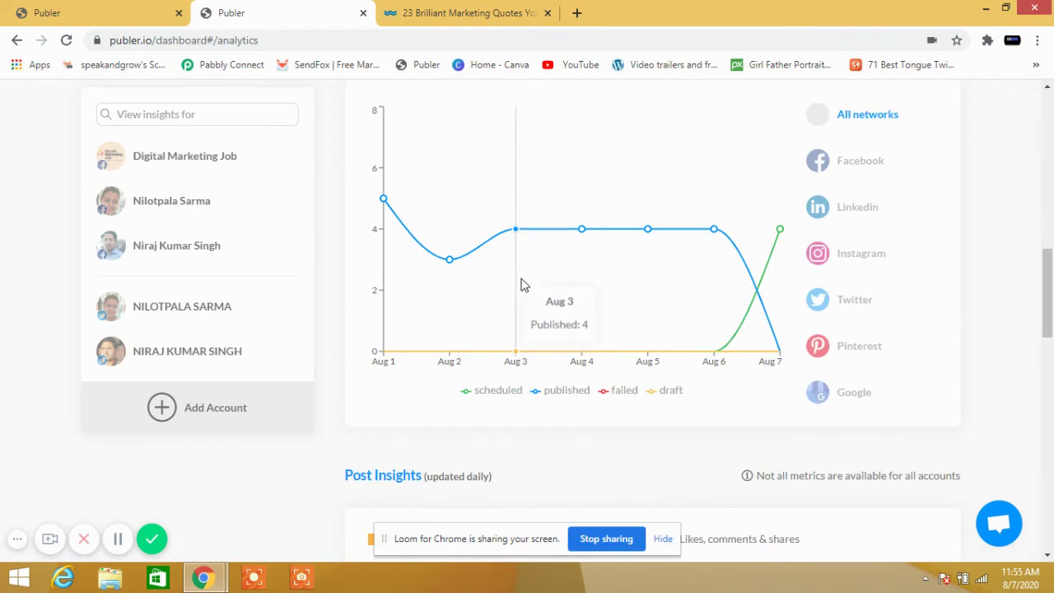
scroll(864, 283, down, 4)
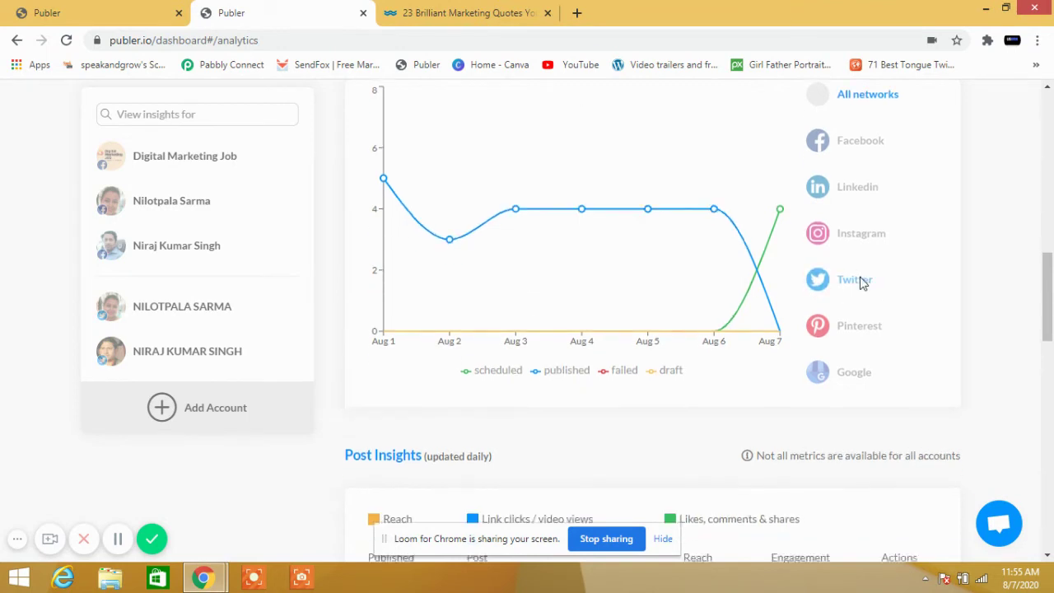
Scroll through the Post Insights table comparing each post's reach and engagement, then back to the top
scroll(851, 284, down, 2)
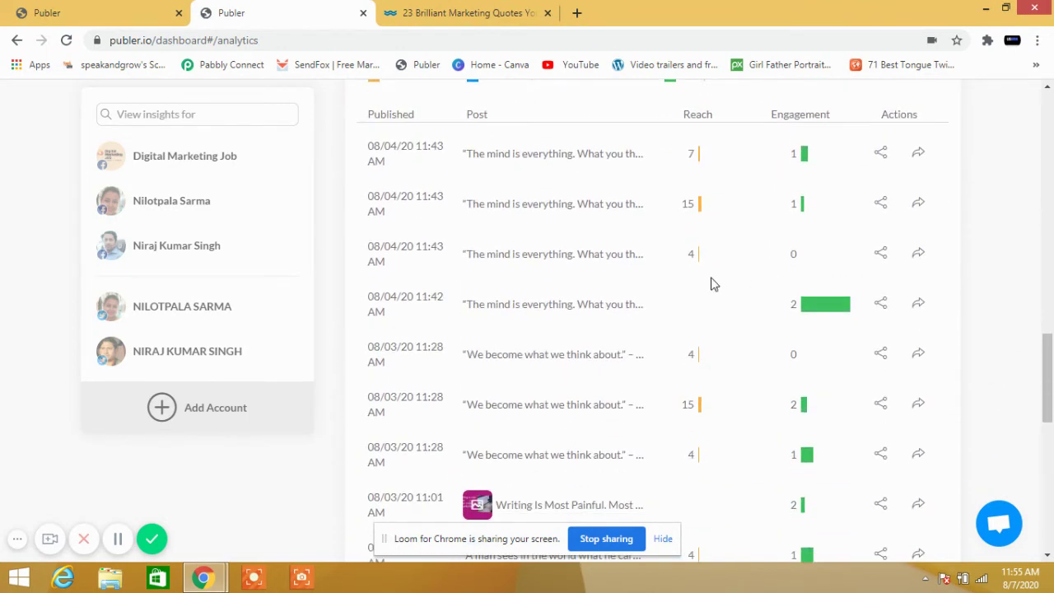
scroll(619, 271, down, 4)
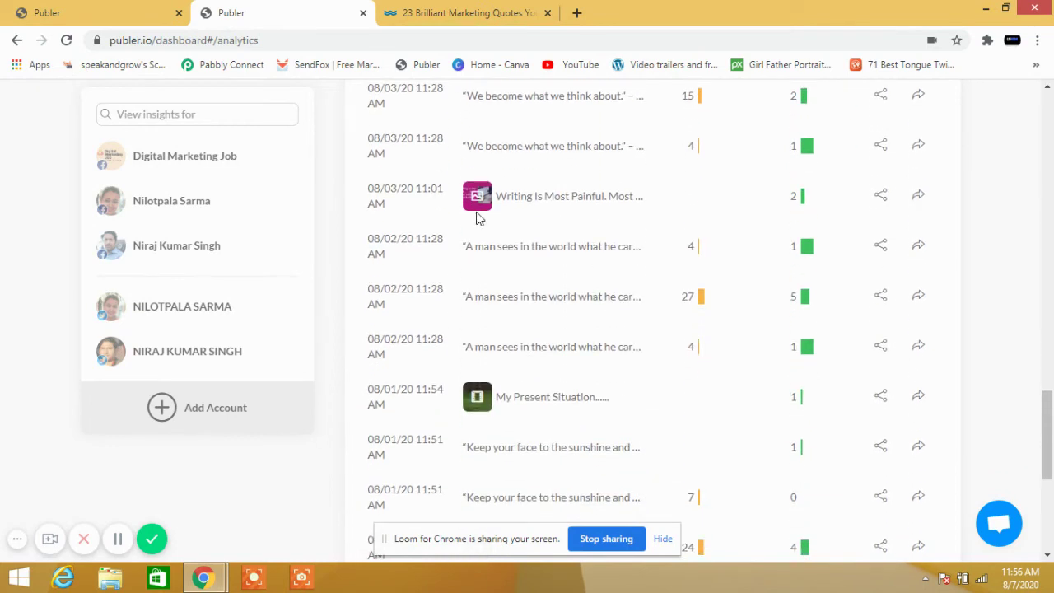
scroll(711, 213, down, 1)
scroll(711, 213, down, 2)
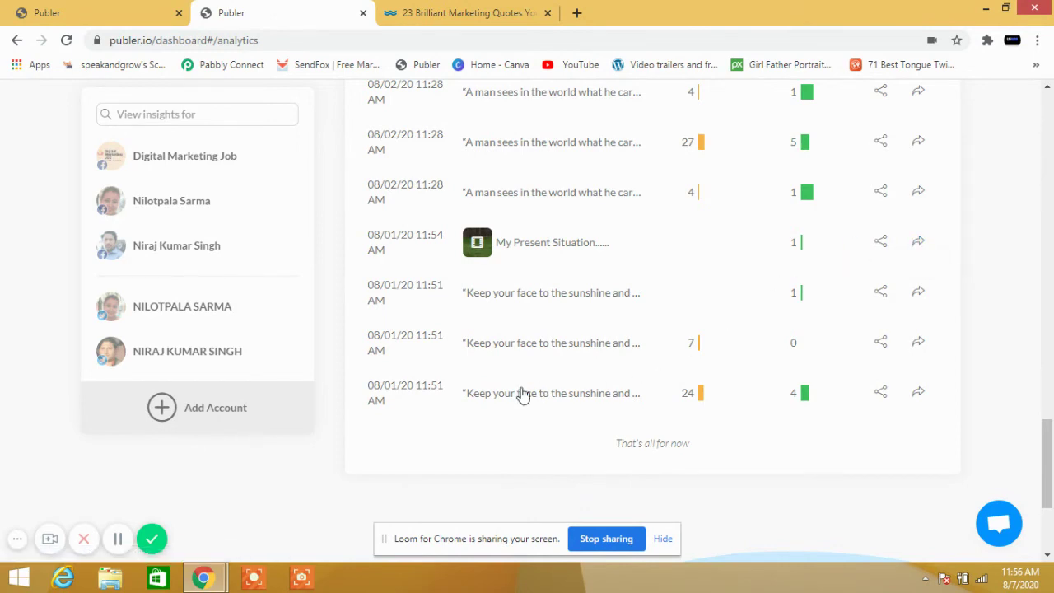
scroll(541, 388, up, 3)
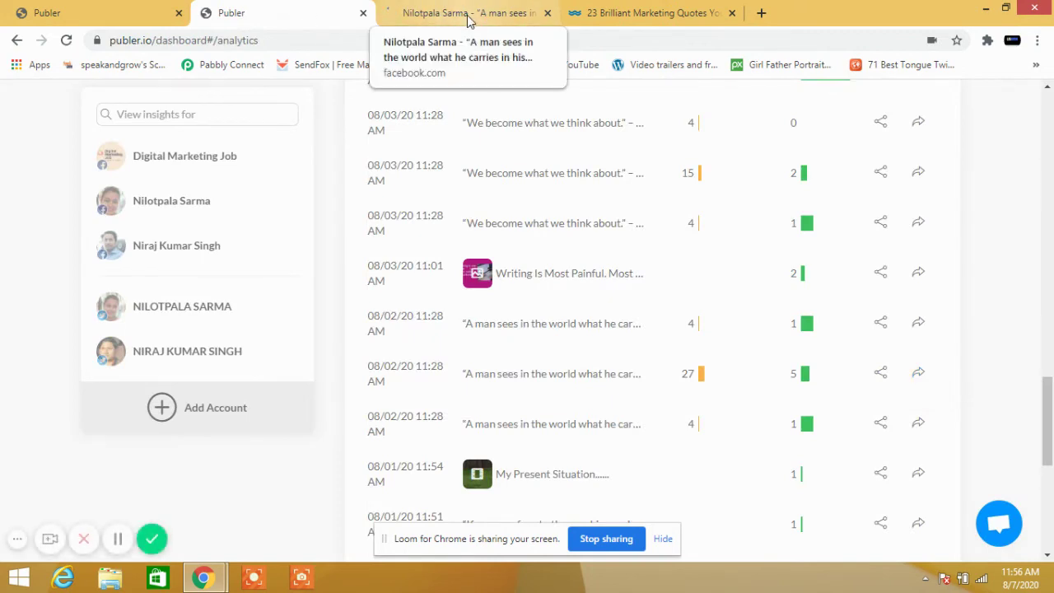
scroll(563, 288, down, 4)
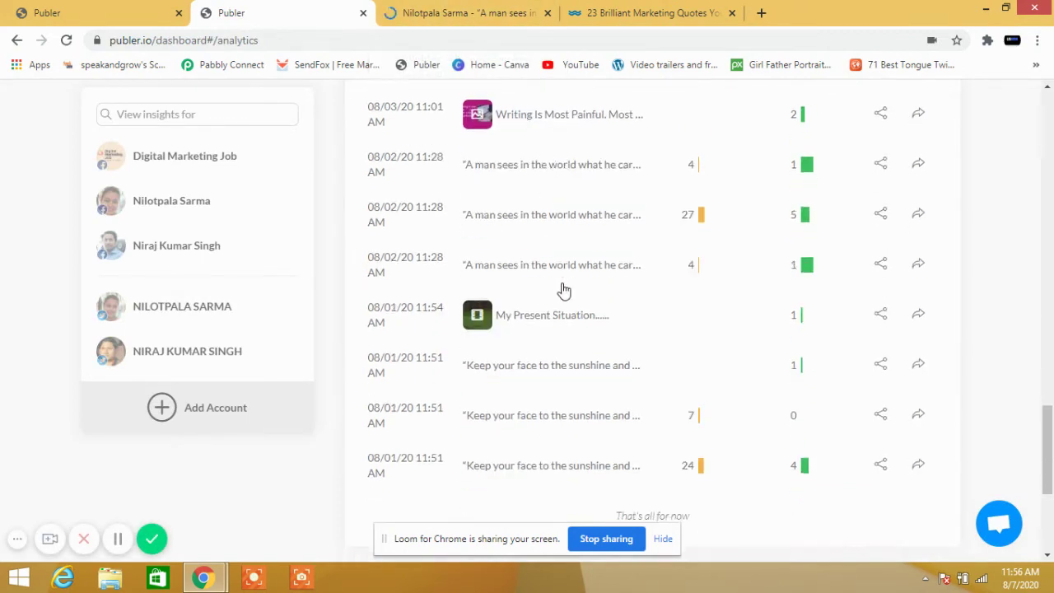
scroll(563, 288, up, 3)
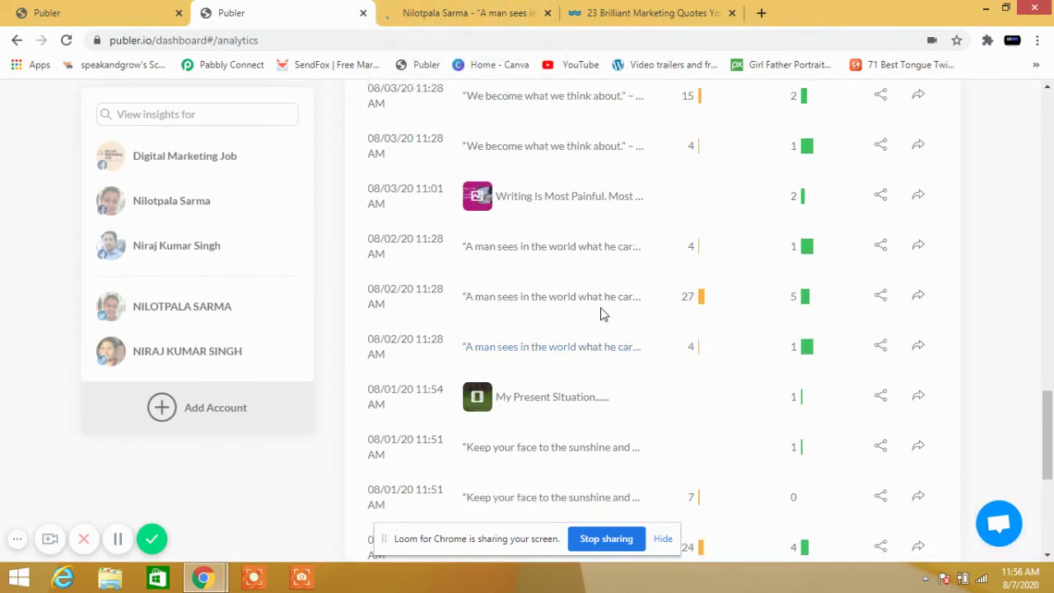
scroll(602, 284, up, 4)
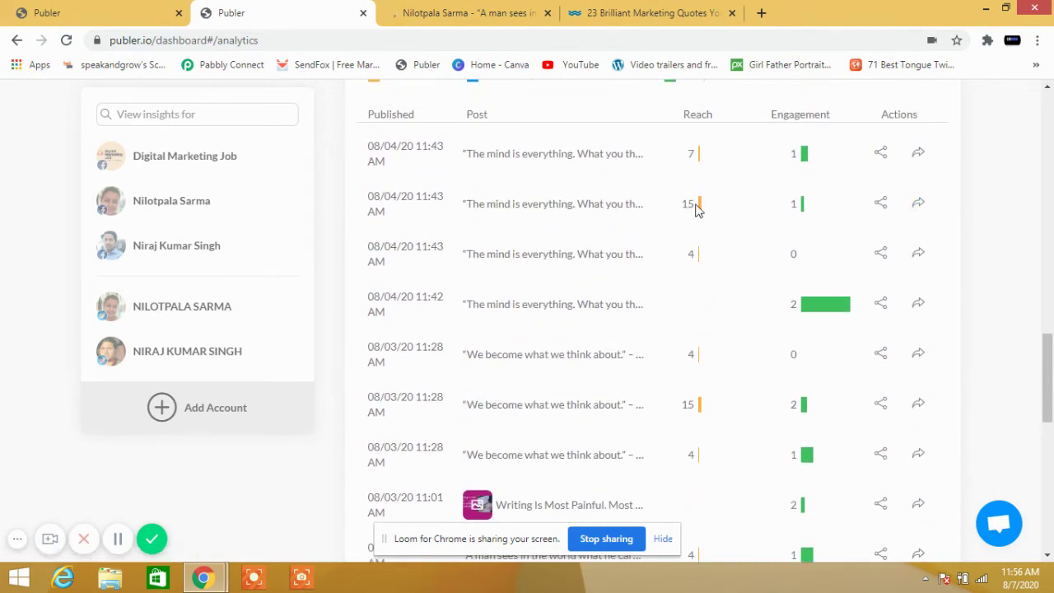
scroll(799, 282, down, 1)
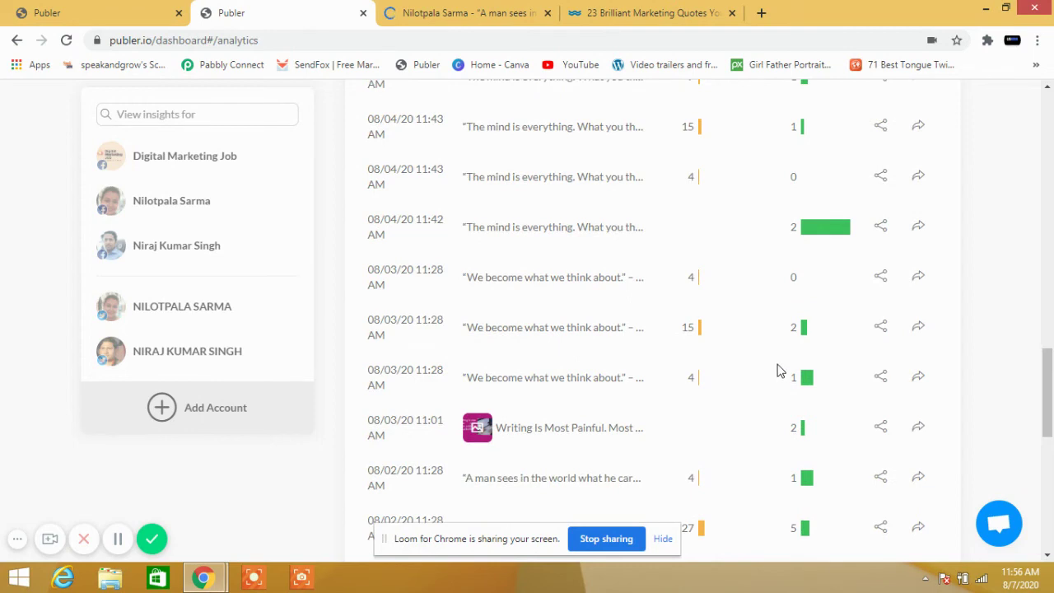
scroll(774, 369, down, 2)
scroll(622, 306, up, 3)
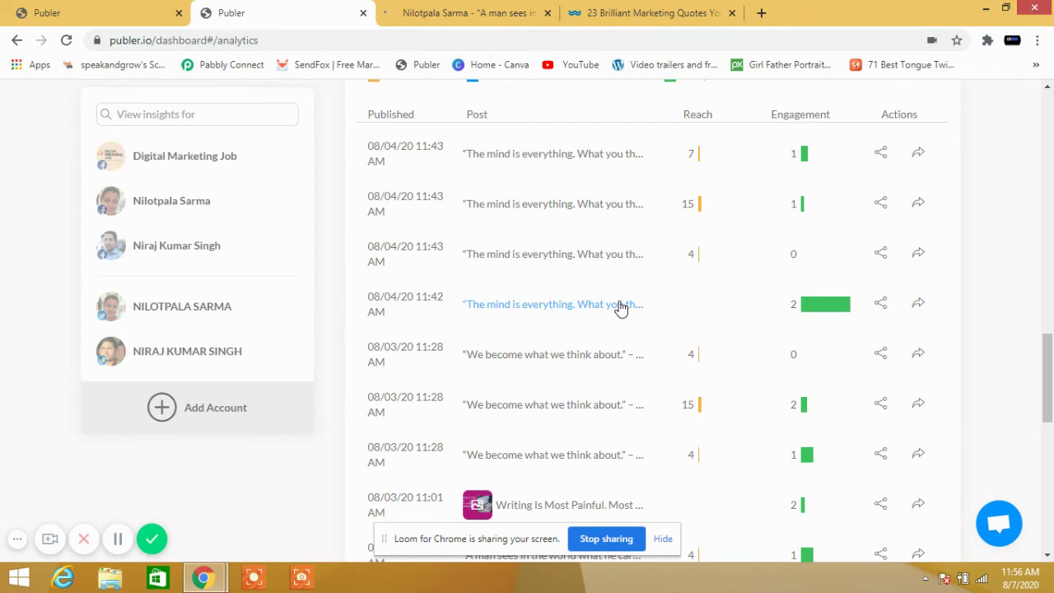
scroll(613, 304, up, 15)
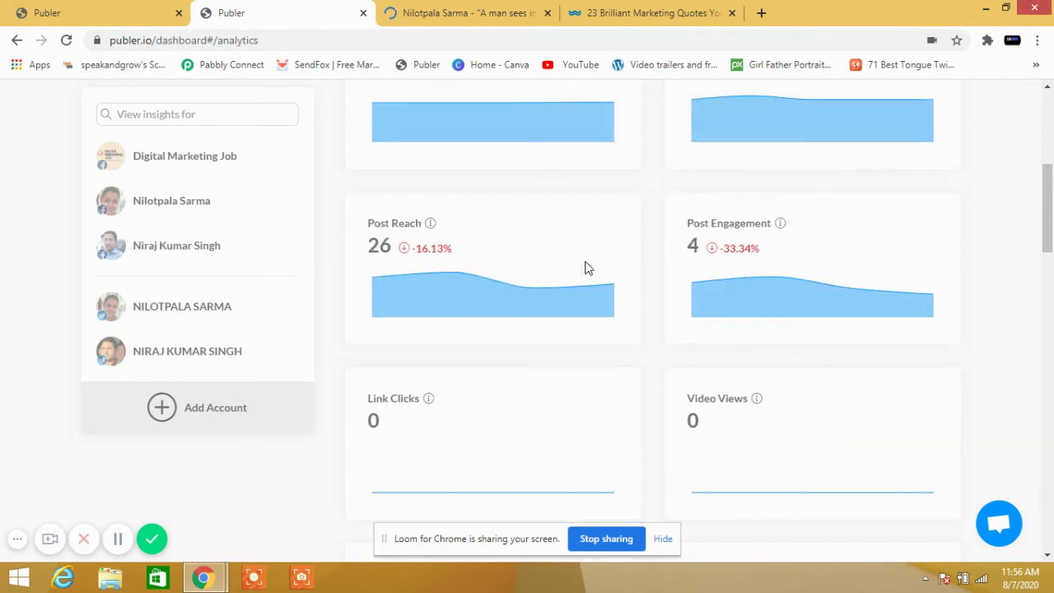
scroll(585, 262, up, 2)
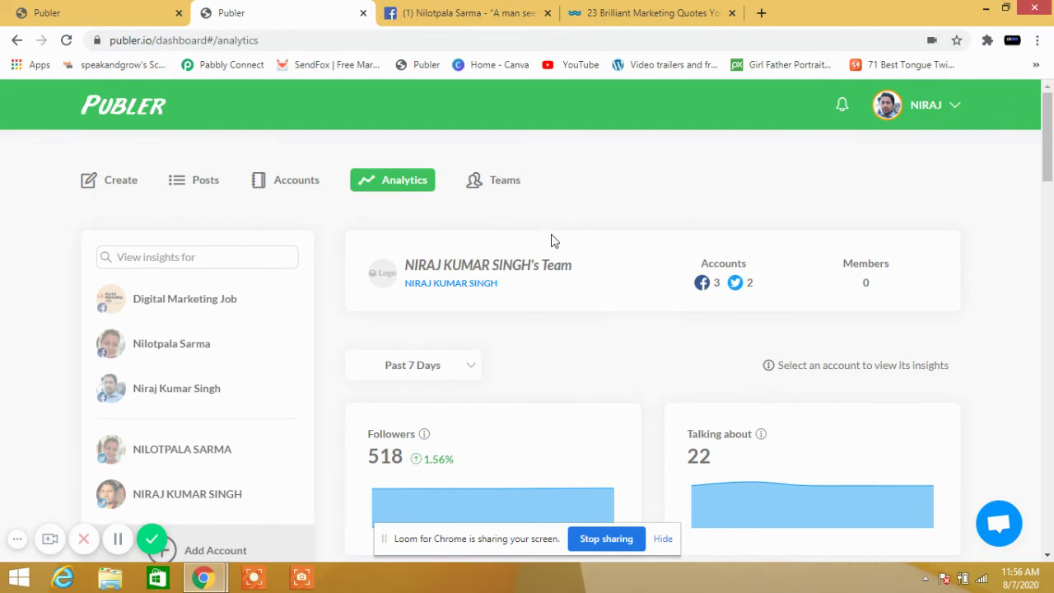
scroll(562, 254, down, 5)
scroll(562, 257, down, 10)
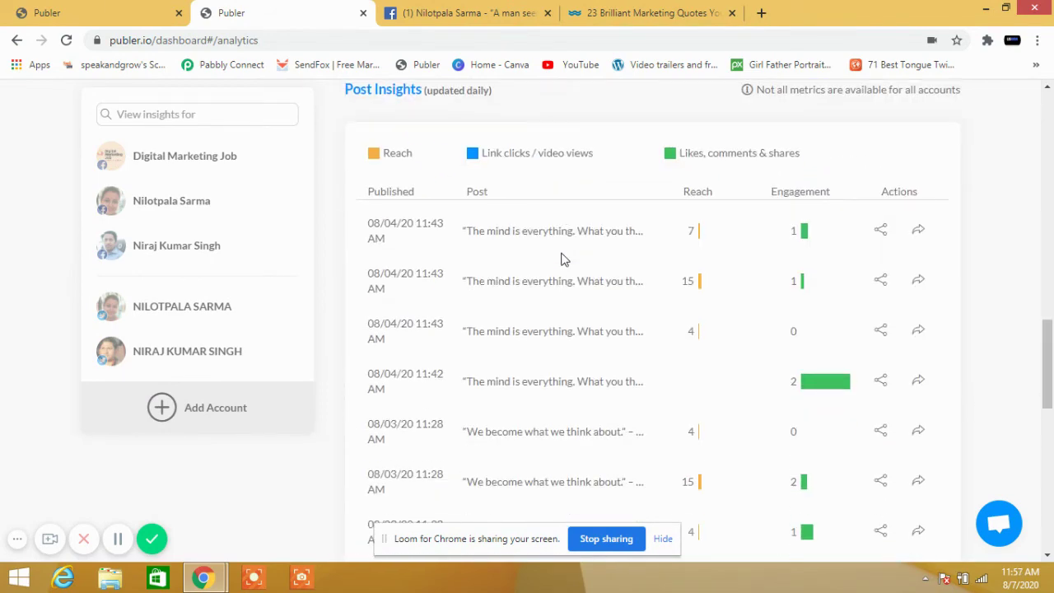
scroll(562, 259, up, 15)
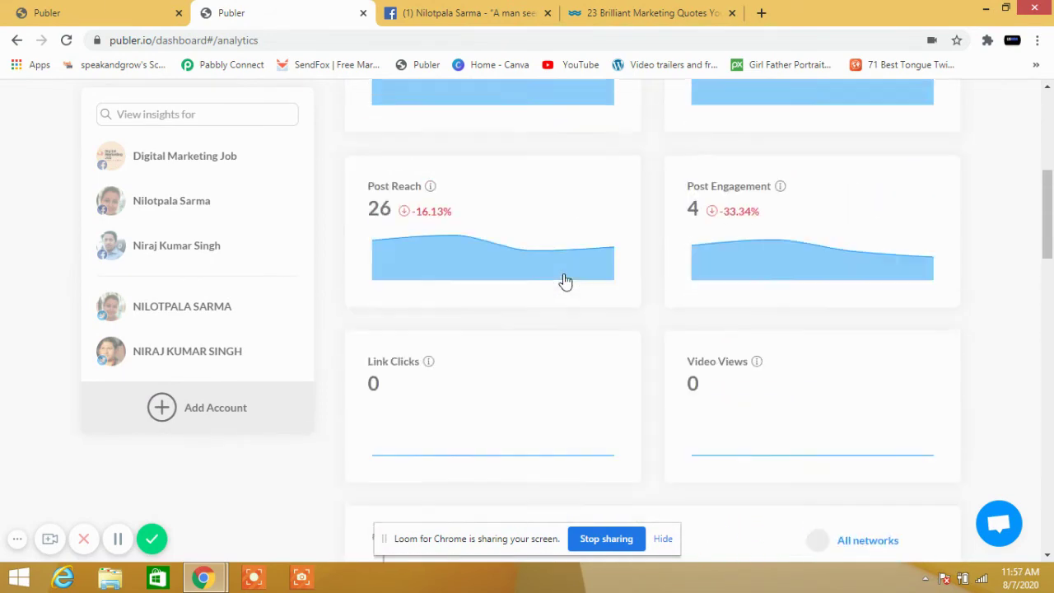
scroll(494, 284, up, 1)
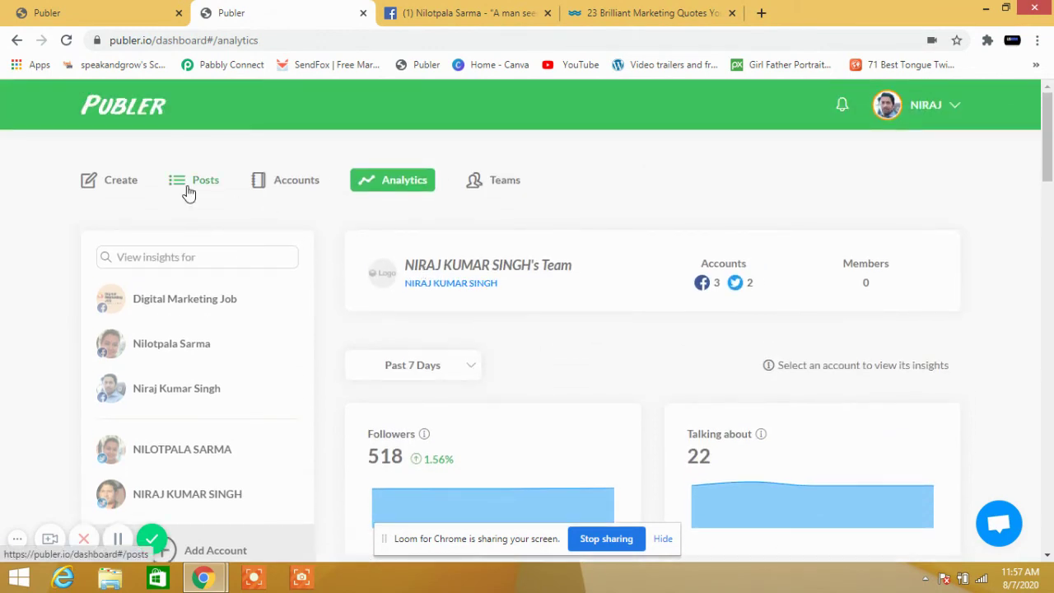
Search Google for 'hootsuite' in a new Chrome tab
click(760, 12)
click(402, 324)
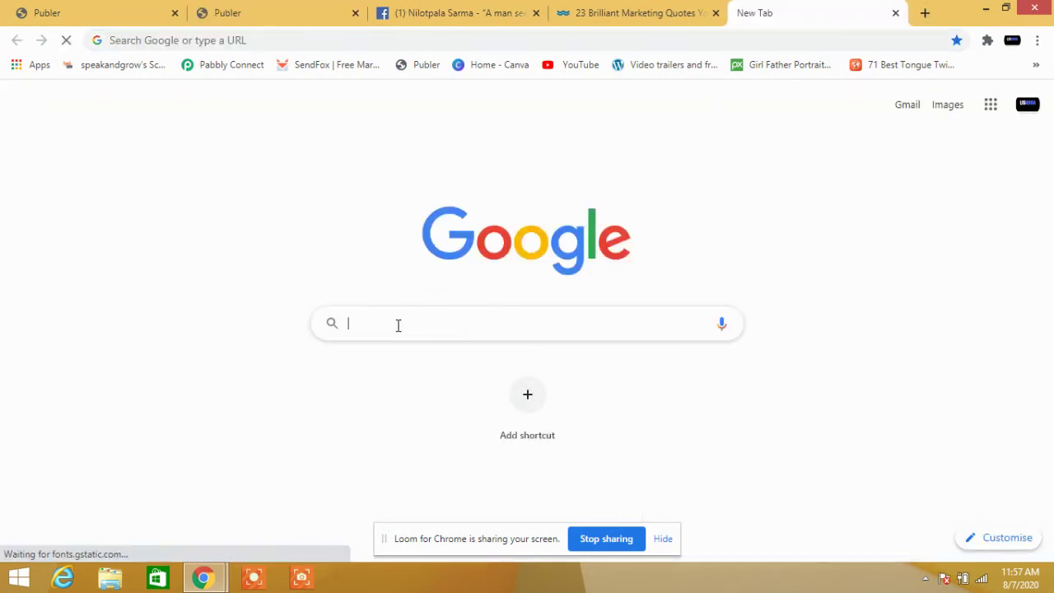
text(hoot)
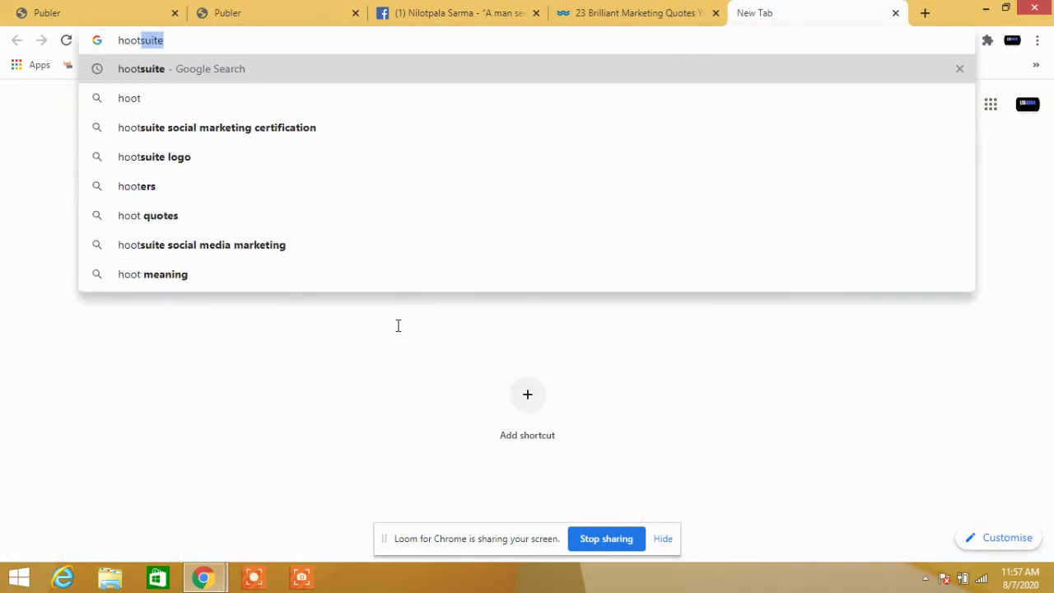
text(suite)
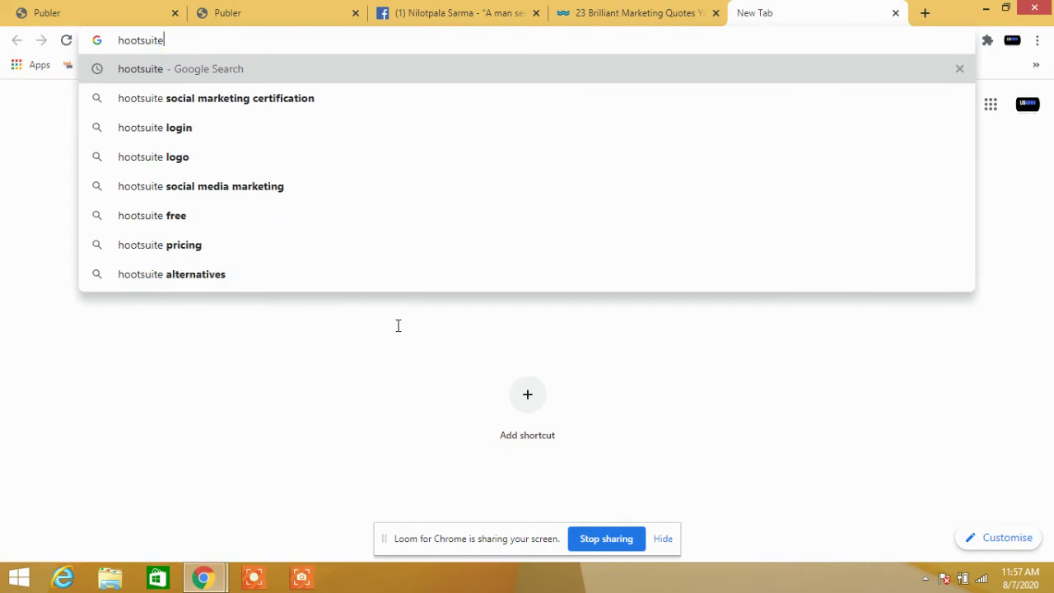
key(Return)
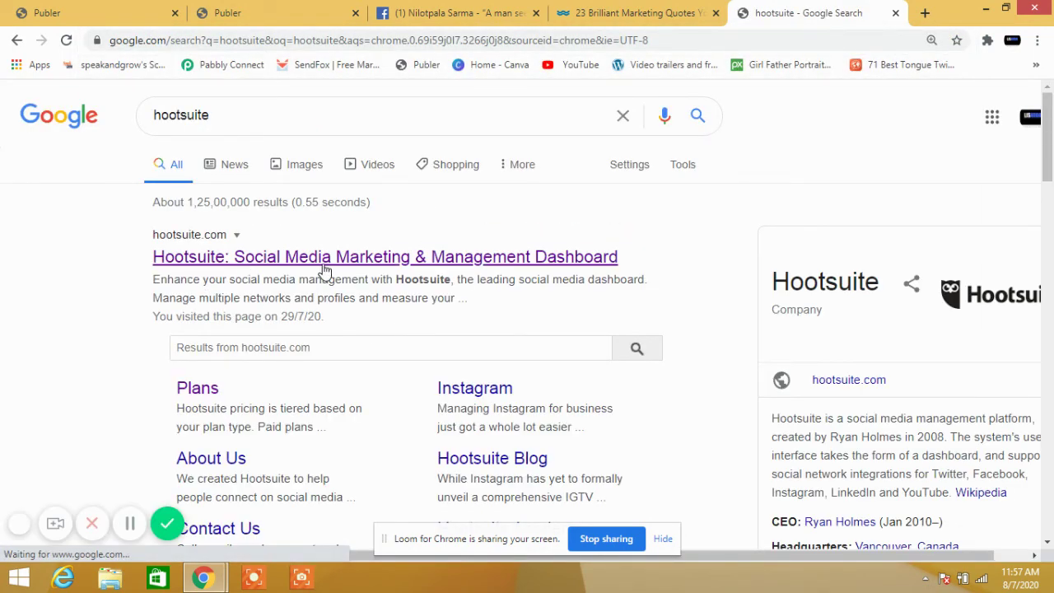
Open the Hootsuite website and display the Plans menu listing Free through Enterprise tiers
click(400, 265)
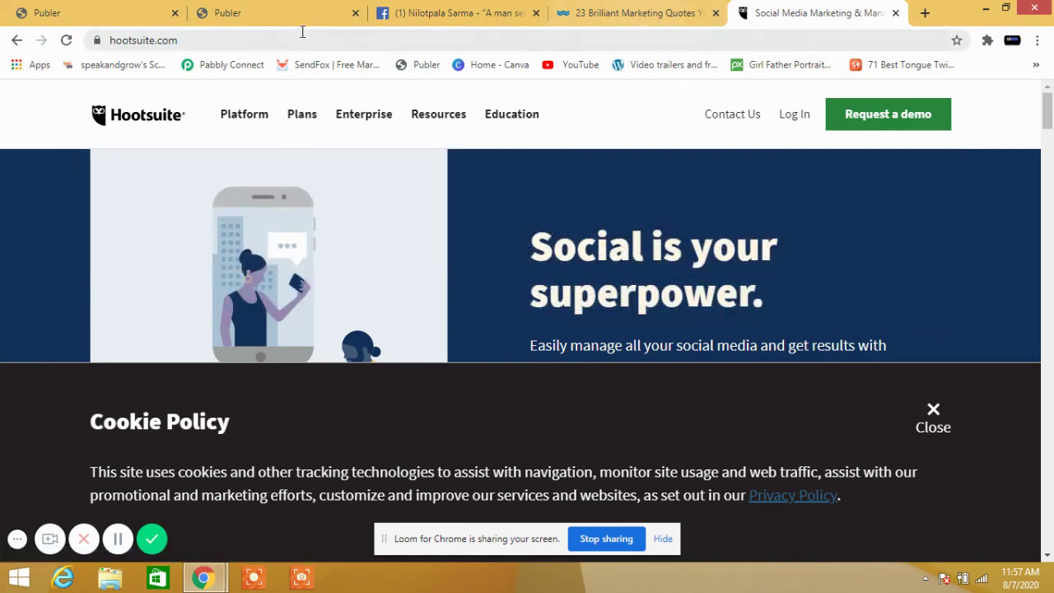
mouse_move(263, 102)
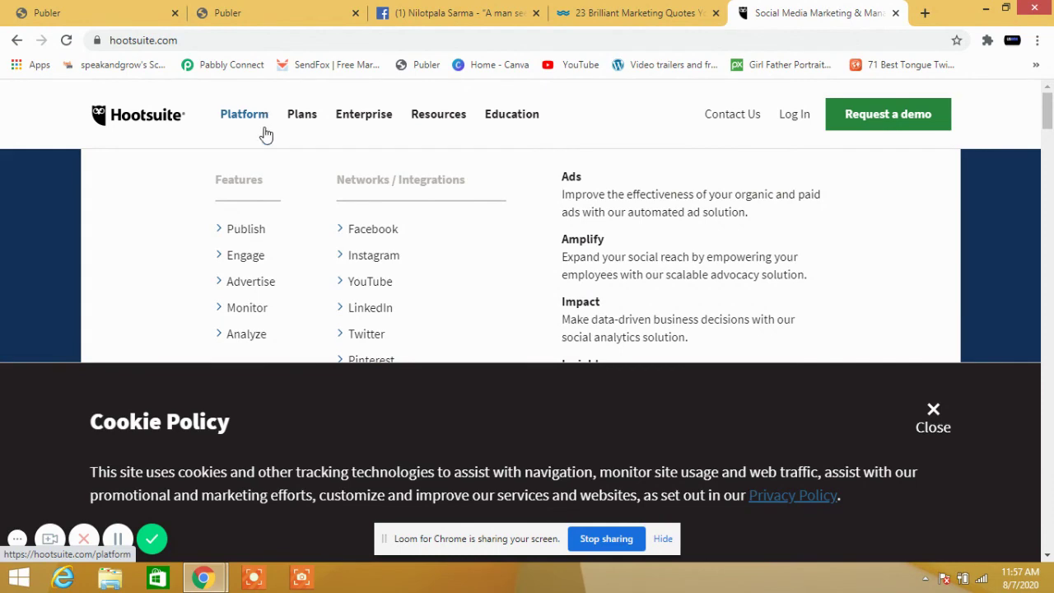
mouse_move(298, 122)
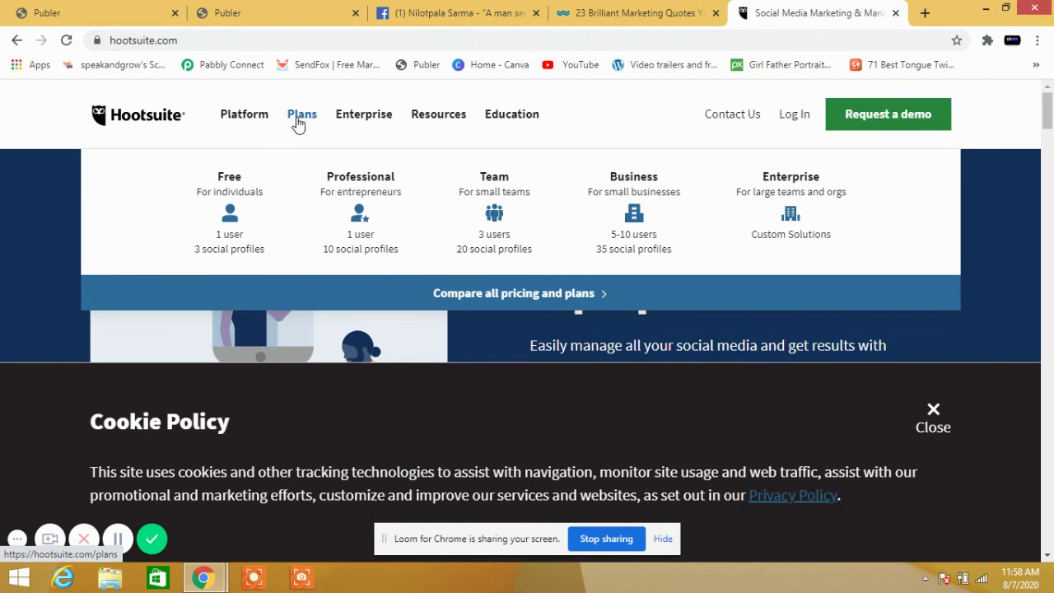
Switch back to the Publer tab and scroll down to the posts chart and Post Insights table
click(268, 12)
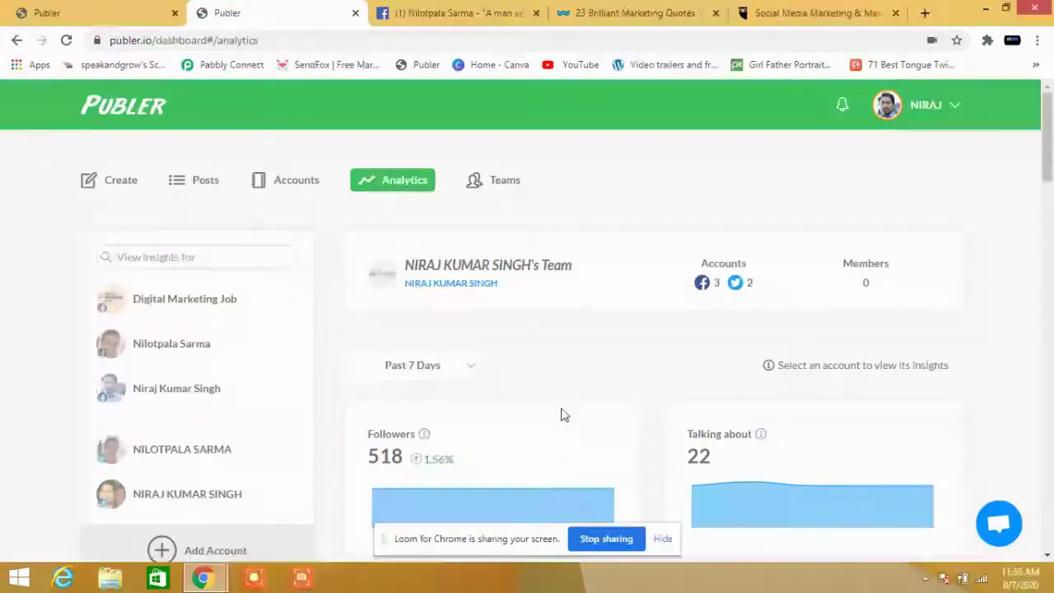
scroll(576, 403, down, 2)
scroll(626, 387, down, 5)
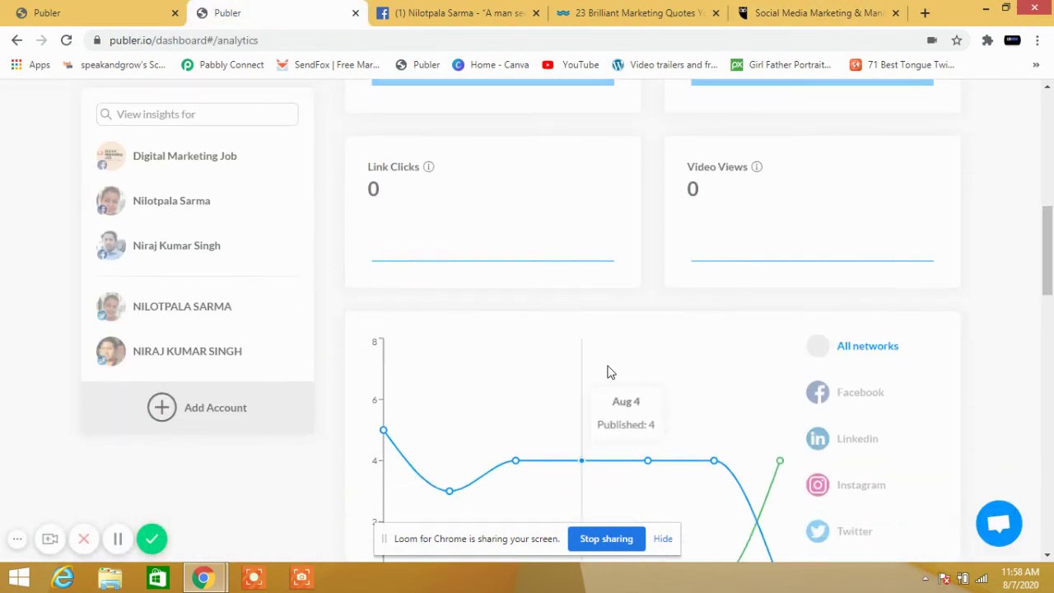
scroll(621, 363, down, 6)
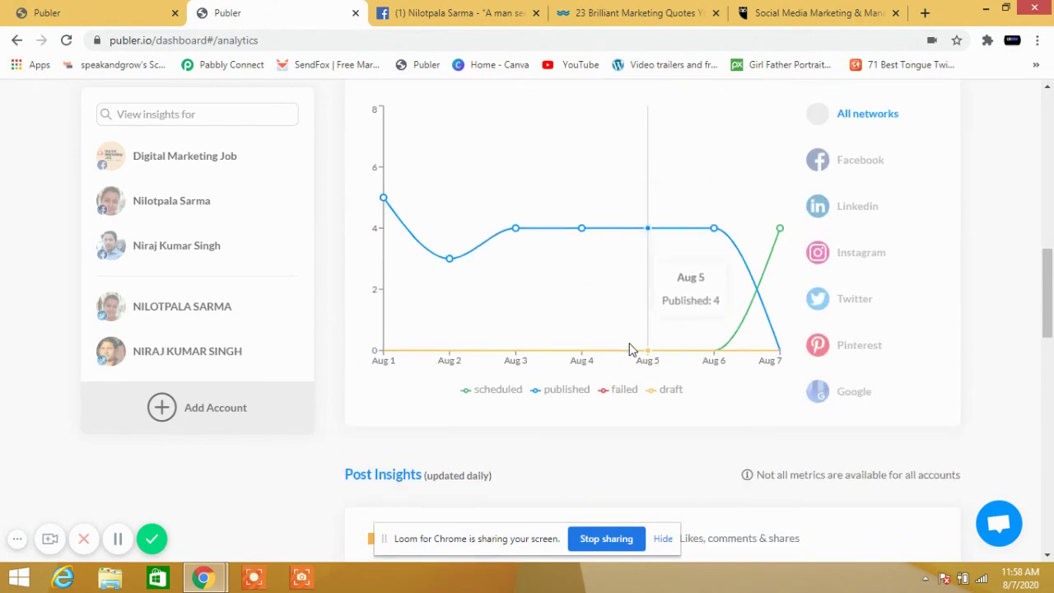
scroll(634, 350, down, 5)
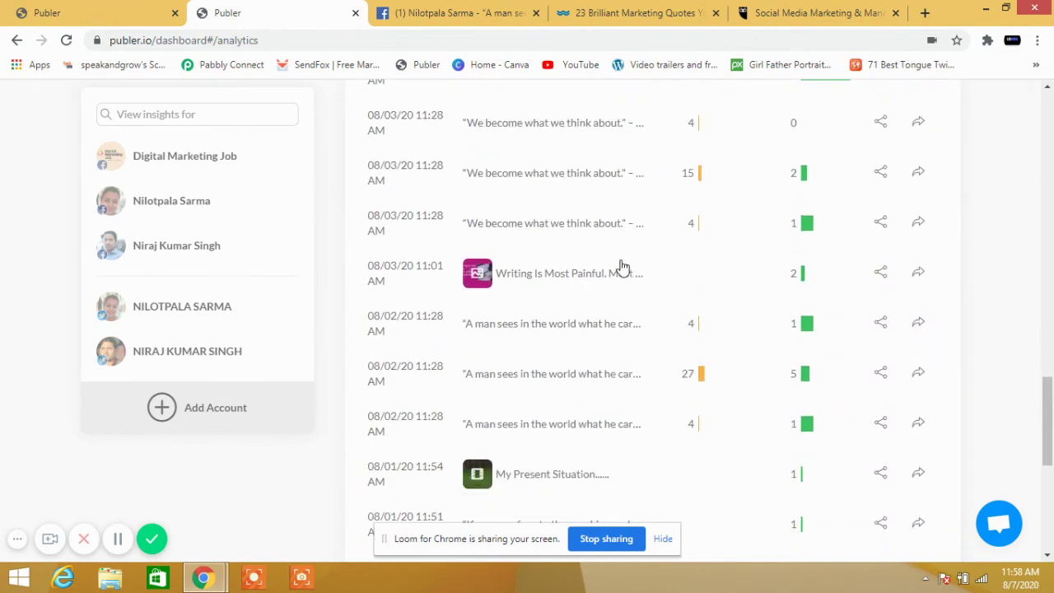